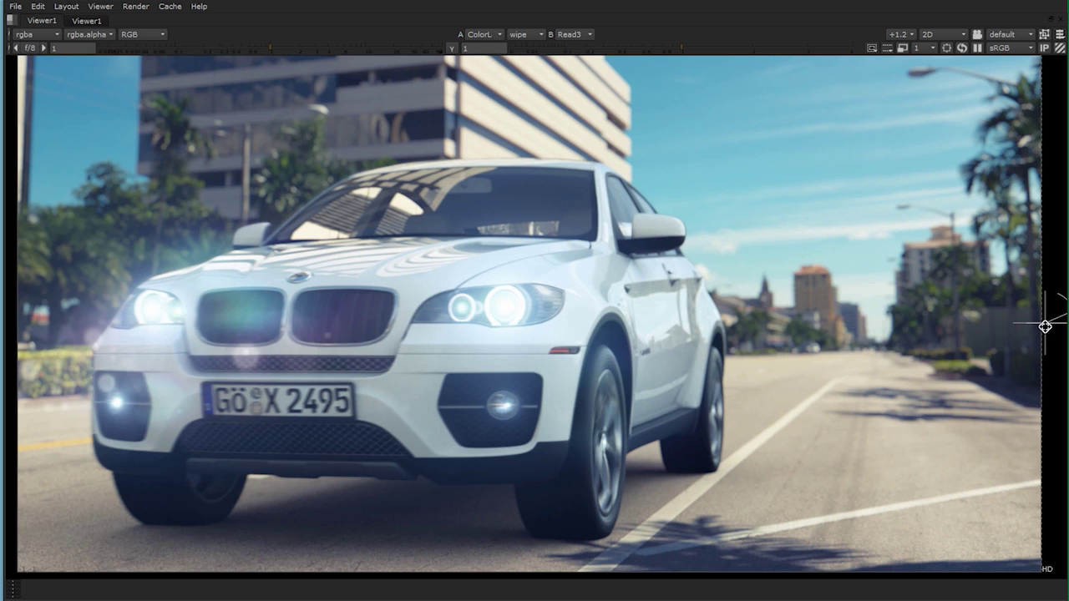
# Compare the ColorLookup output with Read3 by sweeping the viewer wipe across the car, and restore the multi-panel layout.
pyautogui.moveTo(1044, 326); pyautogui.dragTo(570, 160)
pyautogui.moveTo(487, 150); pyautogui.dragTo(693, 215)
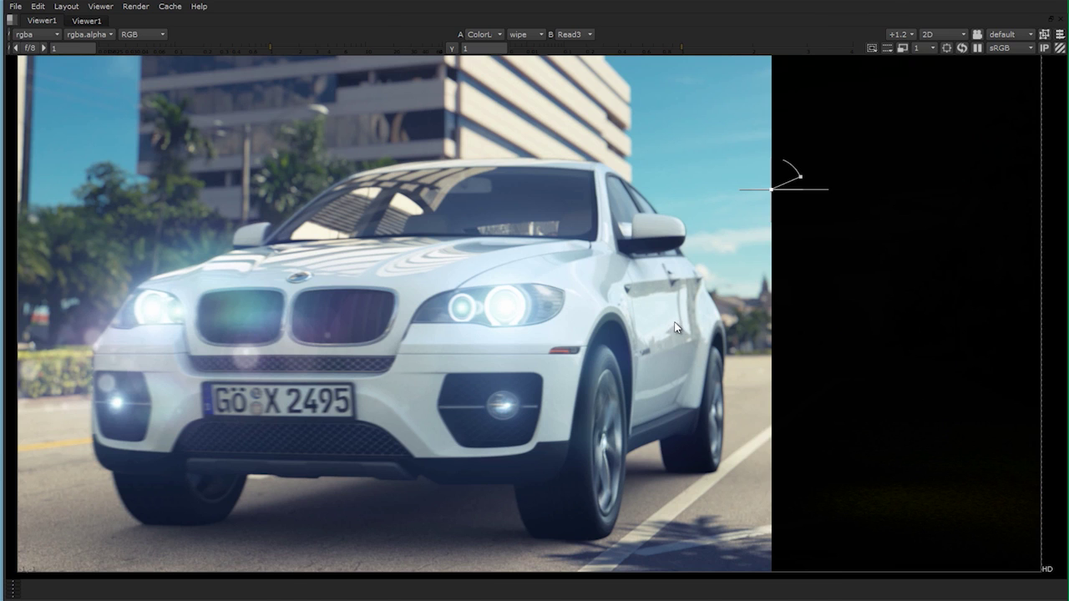
pyautogui.press('space')
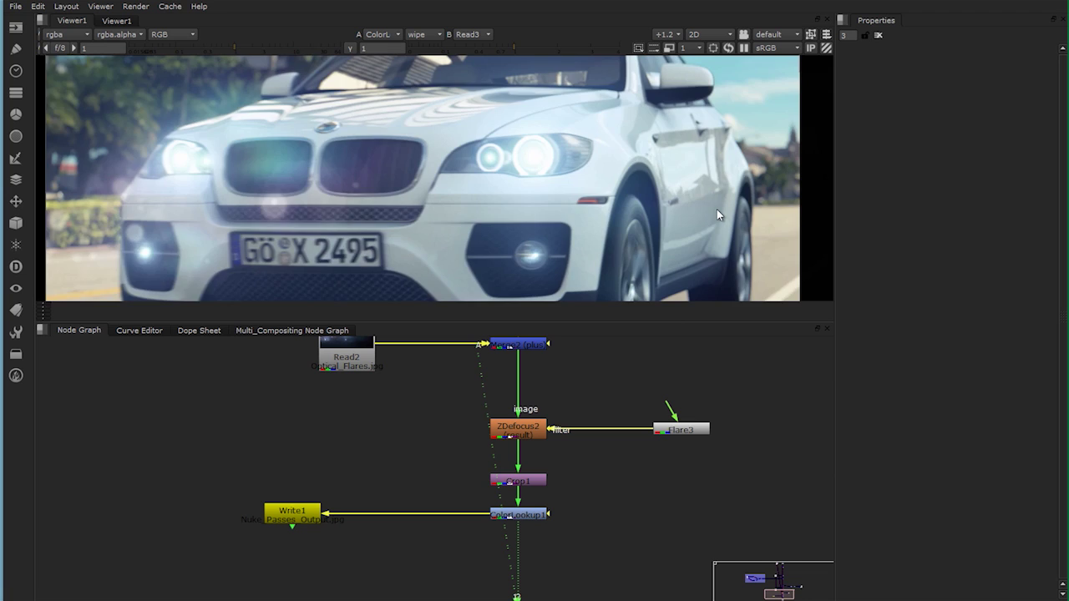
# Open the properties of the masked ColorCorrect node just above the reflection merge in the Multi_Compositing node graph.
pyautogui.scroll(-2, 716, 208)
pyautogui.moveTo(692, 200); pyautogui.dragTo(639, 214, button='middle')
pyautogui.moveTo(477, 375); pyautogui.dragTo(467, 468, button='middle')
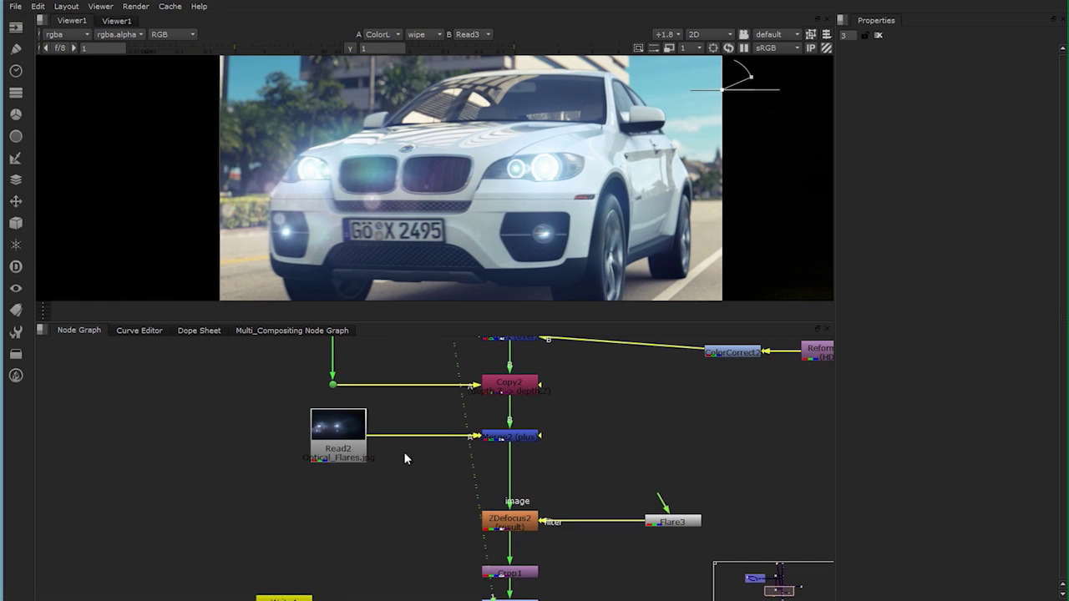
pyautogui.click(324, 331)
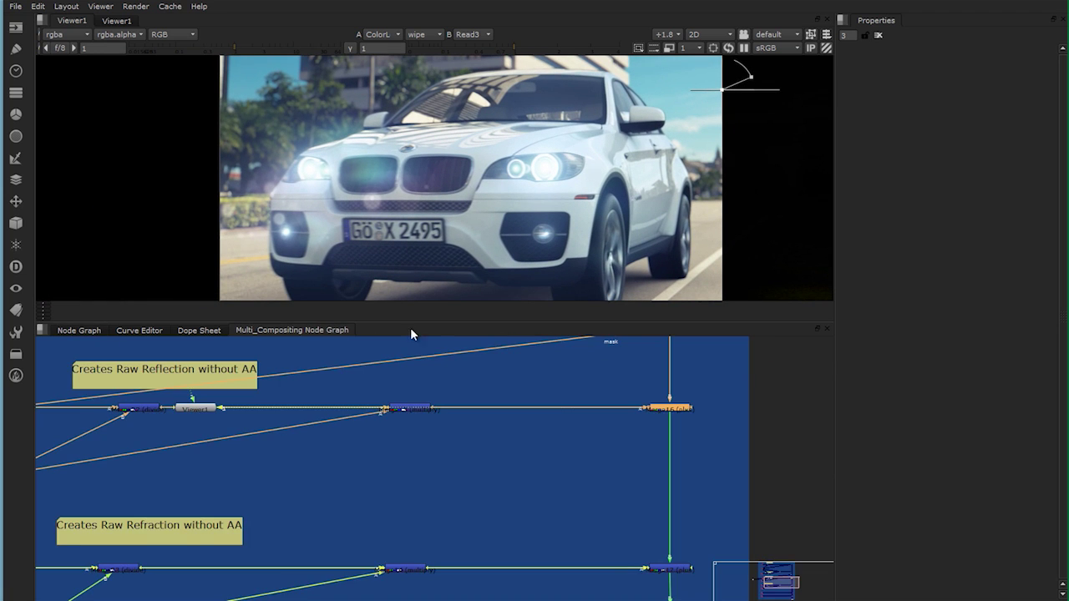
pyautogui.scroll(2, 507, 432)
pyautogui.scroll(-3, 497, 429)
pyautogui.scroll(5, 469, 442)
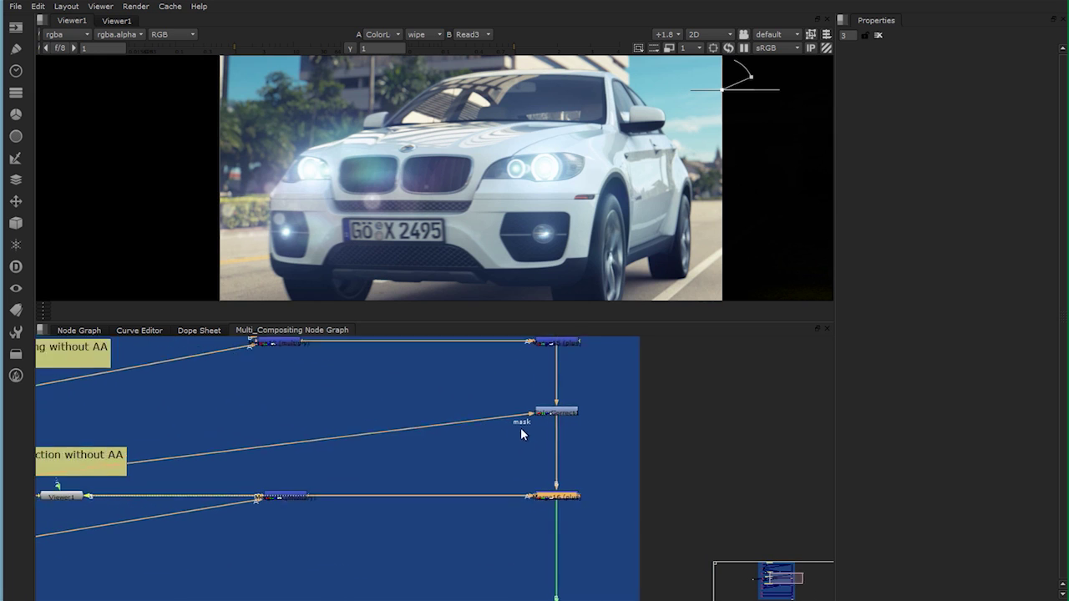
pyautogui.doubleClick(568, 409)
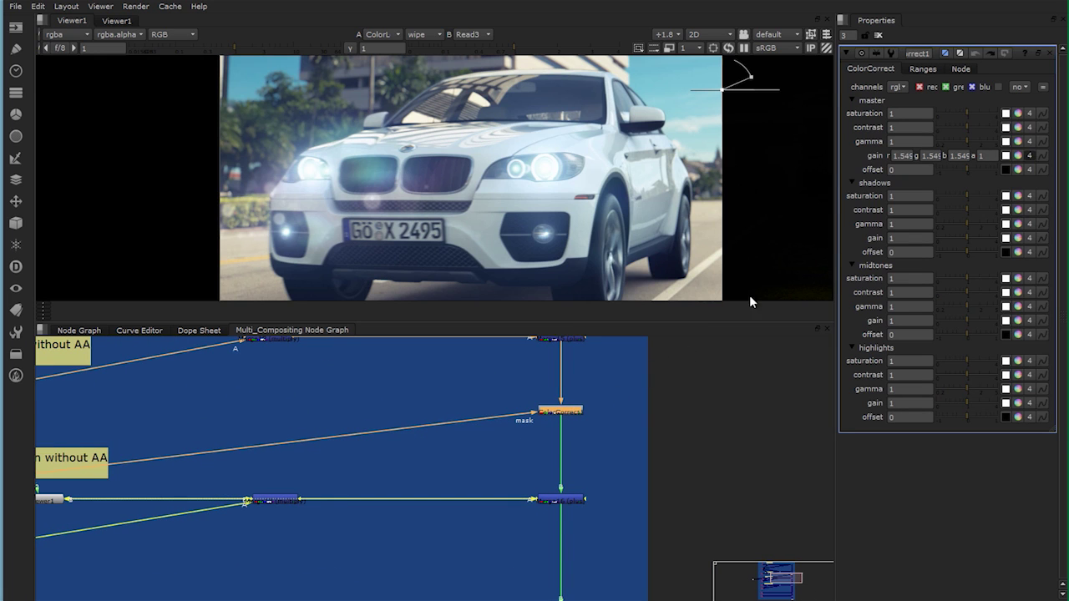
# Try a near-black master gain on the car paint, and settle on a yellow tint of about R 2.8, G 2.54, B 1.06.
pyautogui.click(1018, 156)
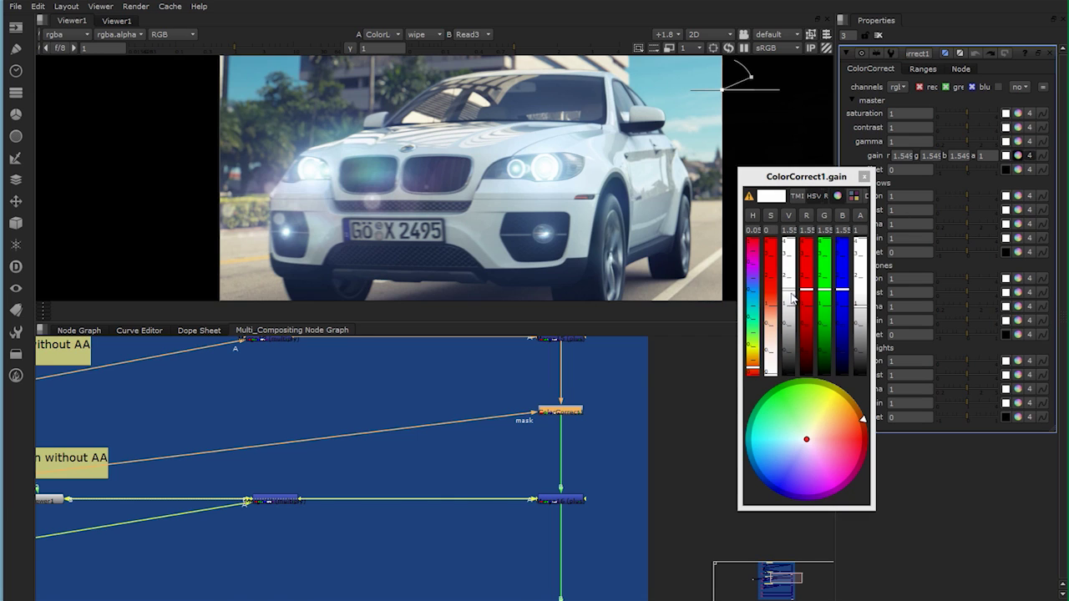
pyautogui.moveTo(790, 297); pyautogui.dragTo(785, 361)
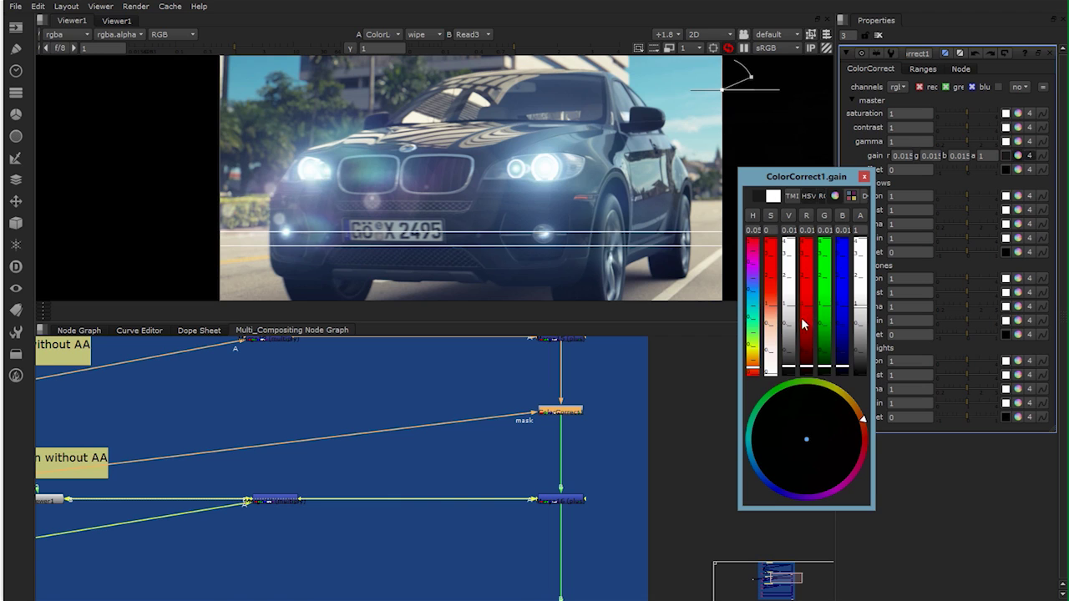
pyautogui.click(806, 259)
pyautogui.click(828, 413)
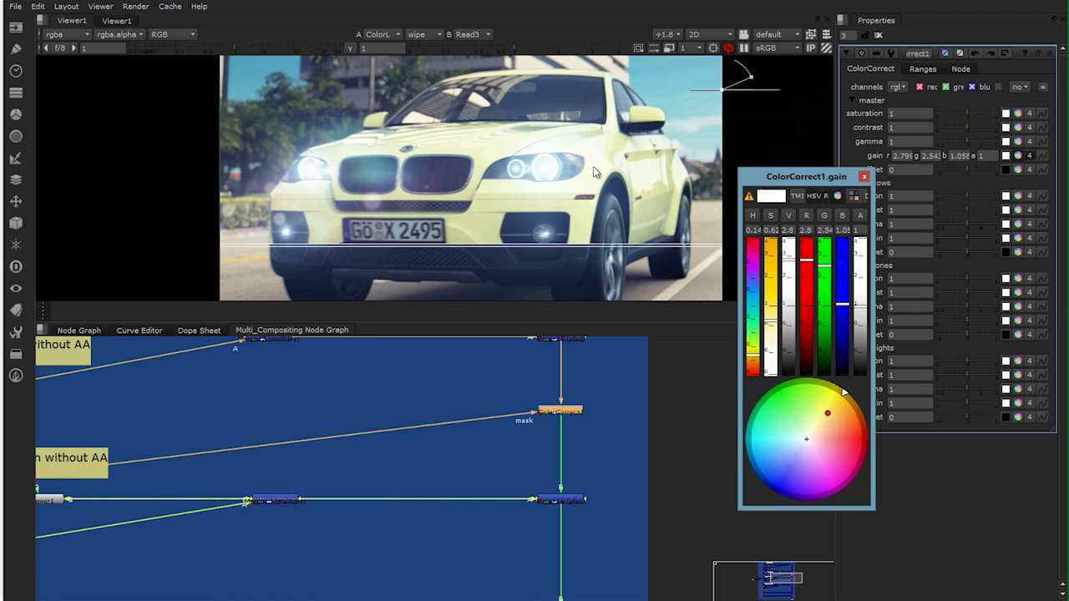
# Set the mix of the plus Merge node directly below the ColorCorrect node to 0.59.
pyautogui.click(562, 500)
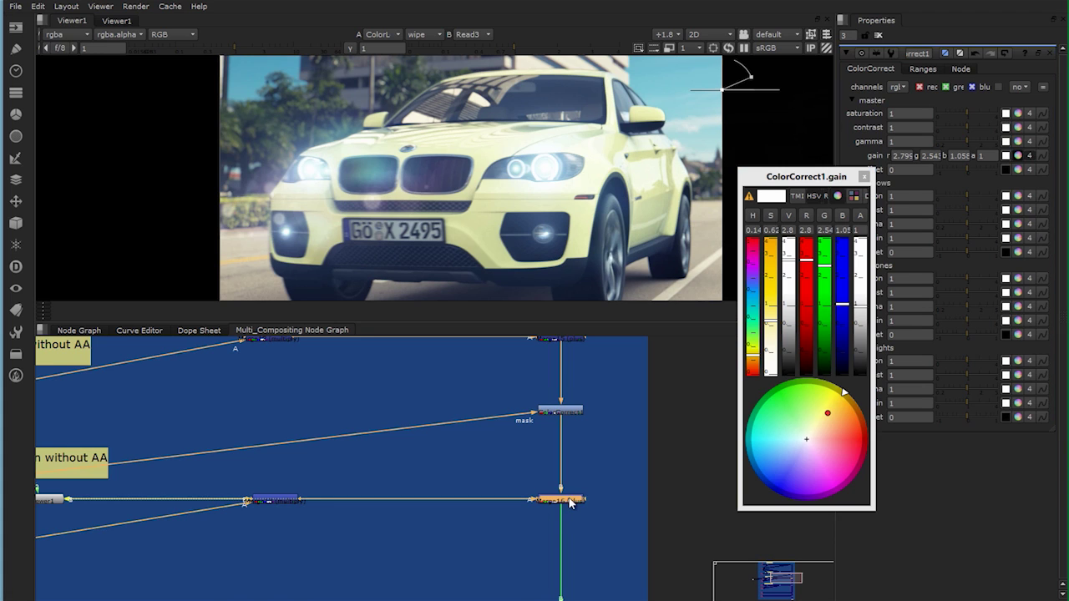
pyautogui.click(863, 176)
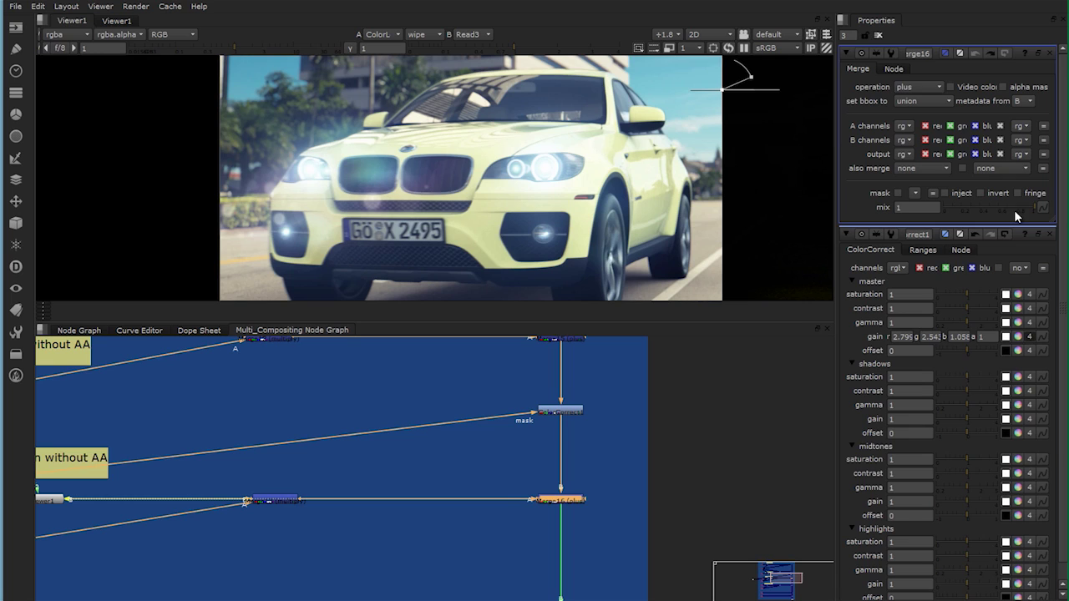
pyautogui.moveTo(1014, 210); pyautogui.dragTo(998, 208)
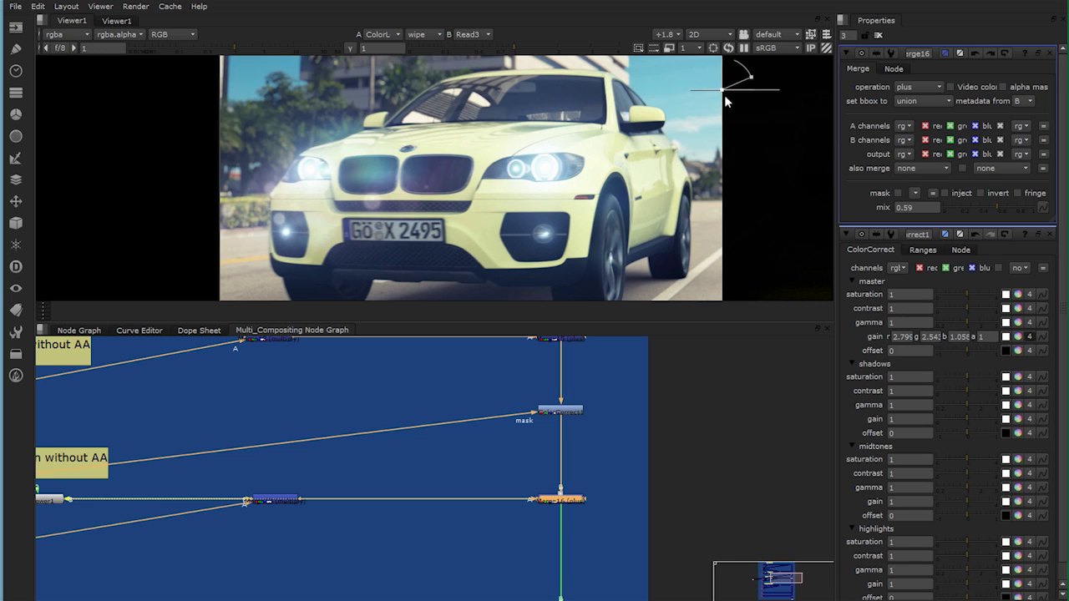
# Review the raw pass branches up to the Raw GI branch, and switch to the untitled Nuke script with the EXR's LayerContactSheet.
pyautogui.scroll(-2, 536, 413)
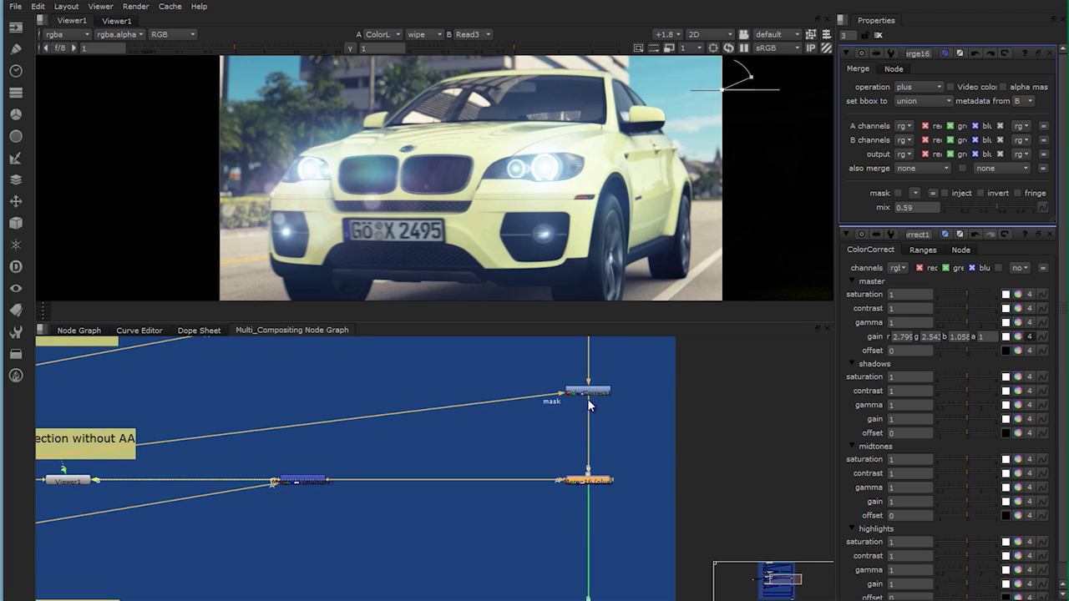
pyautogui.scroll(-2, 542, 408)
pyautogui.scroll(-1, 542, 408)
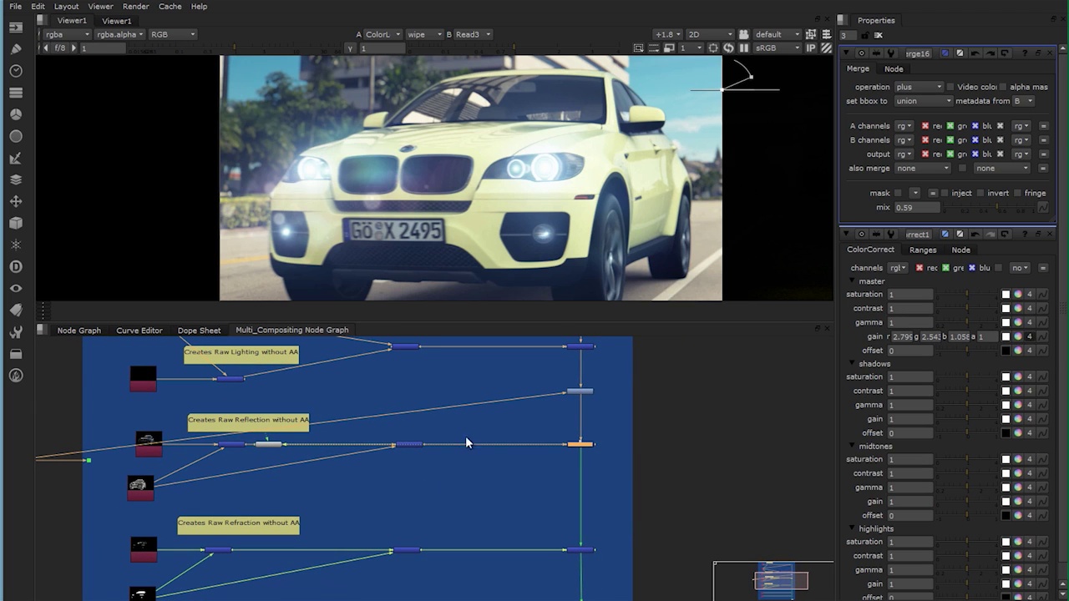
pyautogui.moveTo(466, 437); pyautogui.dragTo(458, 516, button='middle')
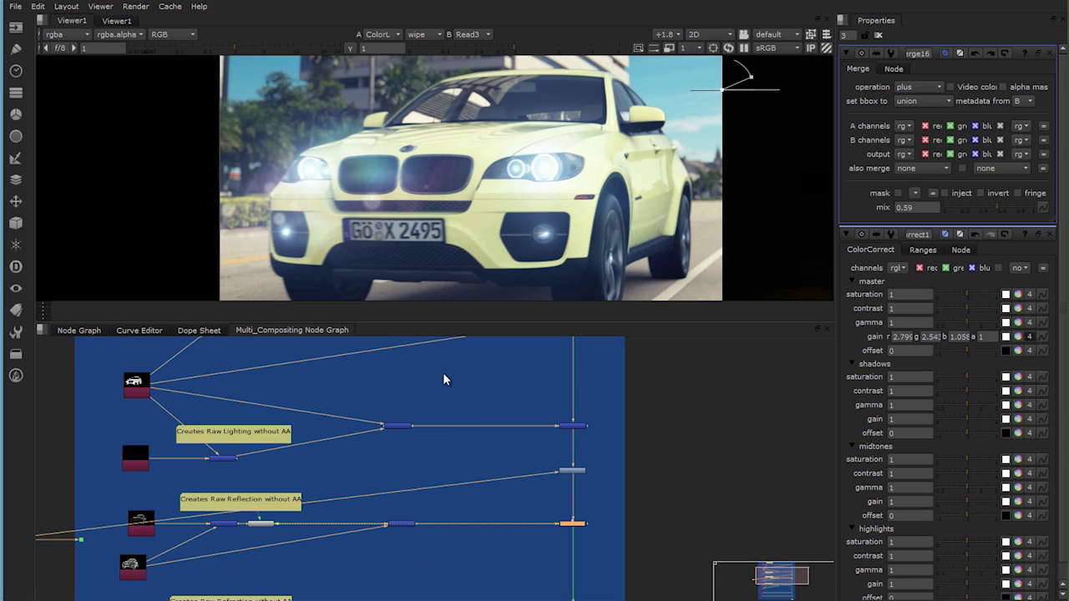
pyautogui.scroll(4, 443, 372)
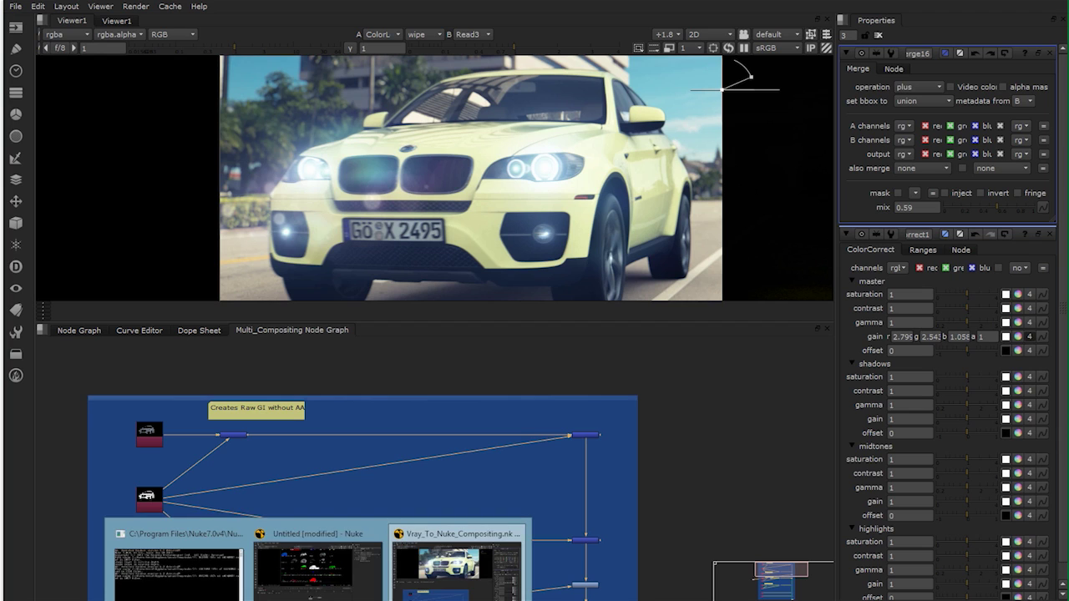
pyautogui.click(327, 587)
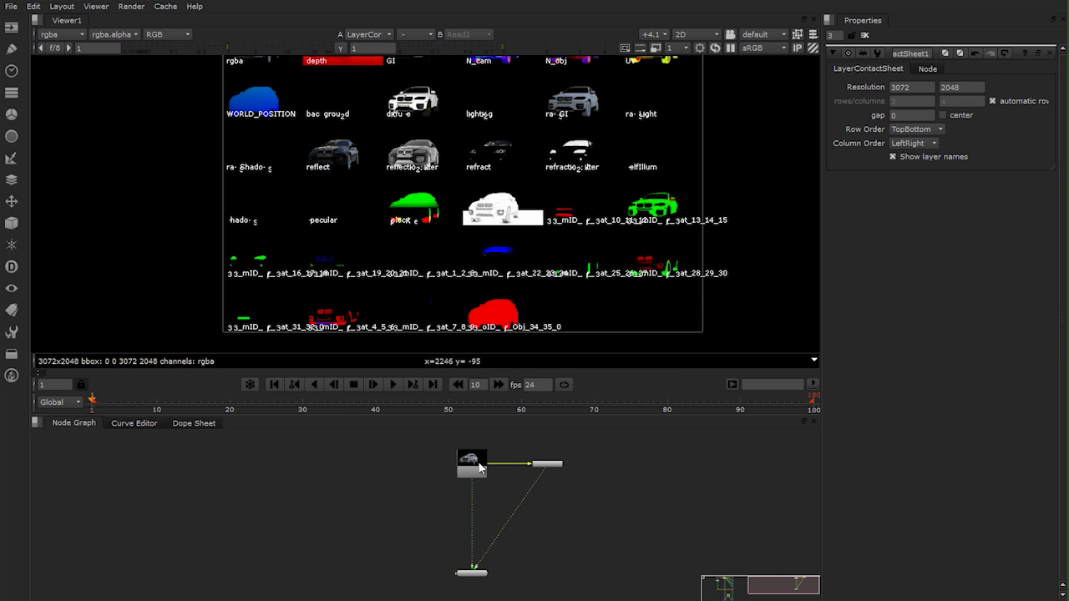
pyautogui.scroll(5, 503, 453)
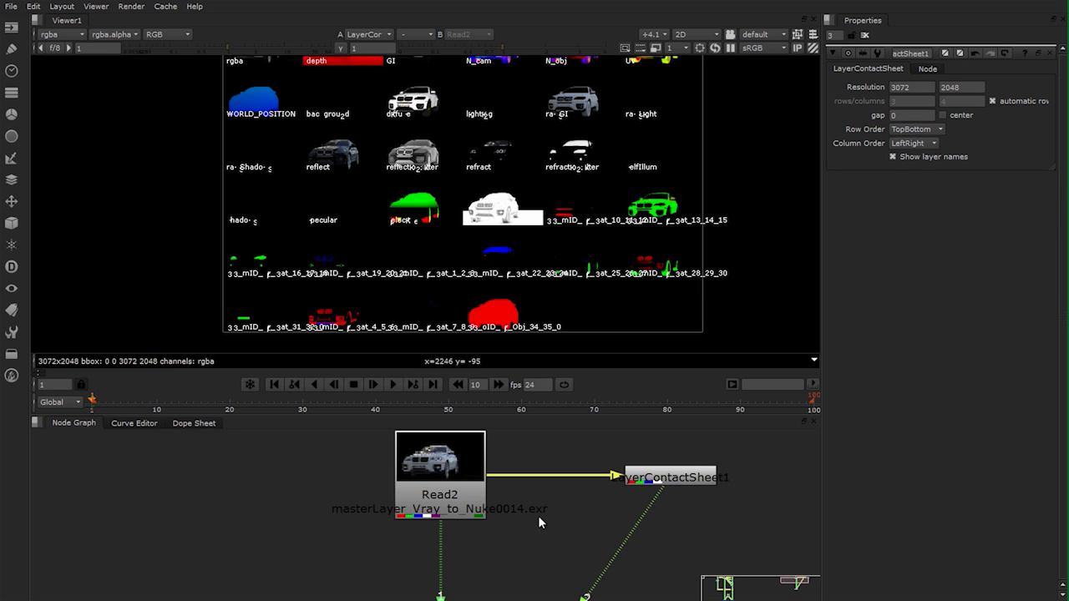
# Examine the rgba, depth, GI and N_cam passes up close in the contact sheet.
pyautogui.moveTo(285, 67); pyautogui.dragTo(318, 201, button='middle')
pyautogui.scroll(8, 412, 209)
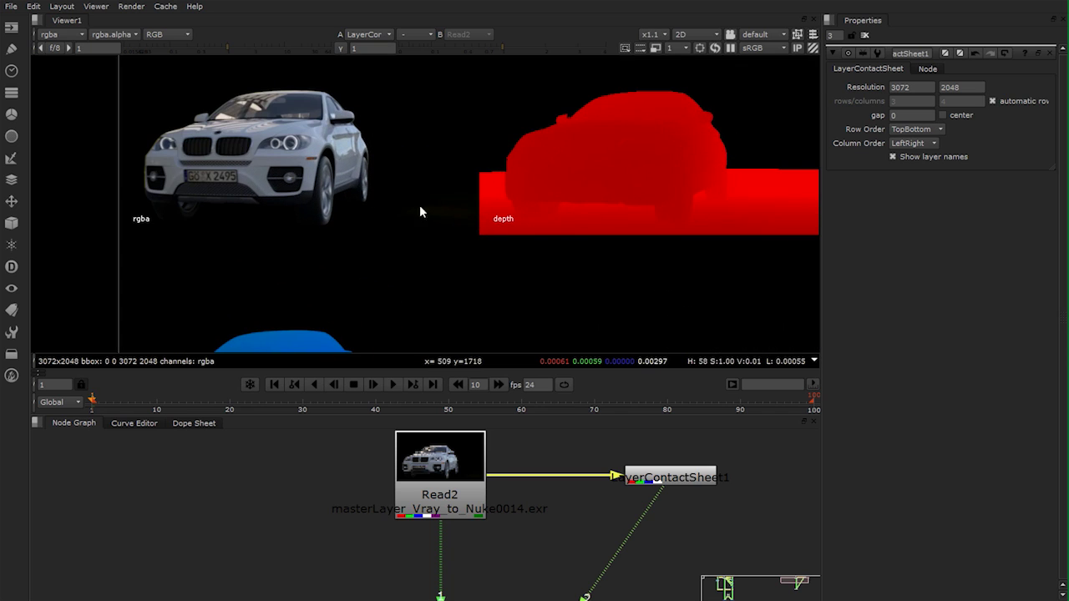
pyautogui.moveTo(636, 237); pyautogui.dragTo(421, 272, button='middle')
pyautogui.moveTo(706, 245); pyautogui.dragTo(445, 256, button='middle')
pyautogui.moveTo(779, 243); pyautogui.dragTo(524, 234, button='middle')
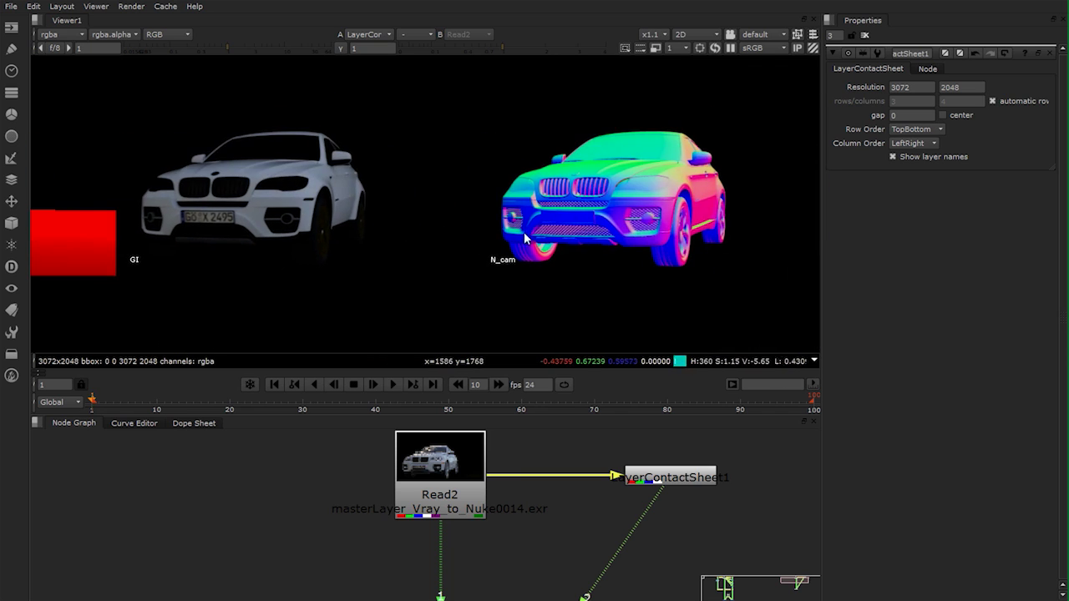
# Examine the remaining render passes in the contact sheet, from the reflection and refraction layers to the first material ID masks.
pyautogui.scroll(-3, 586, 242)
pyautogui.scroll(-2, 634, 243)
pyautogui.moveTo(672, 249); pyautogui.dragTo(551, 188, button='middle')
pyautogui.moveTo(702, 313); pyautogui.dragTo(649, 230, button='middle')
pyautogui.moveTo(351, 257)
pyautogui.mouseDown(button='middle')
pyautogui.moveTo(560, 244)
pyautogui.moveTo(718, 207)
pyautogui.mouseUp(button='middle')
pyautogui.moveTo(561, 272); pyautogui.dragTo(592, 170, button='middle')
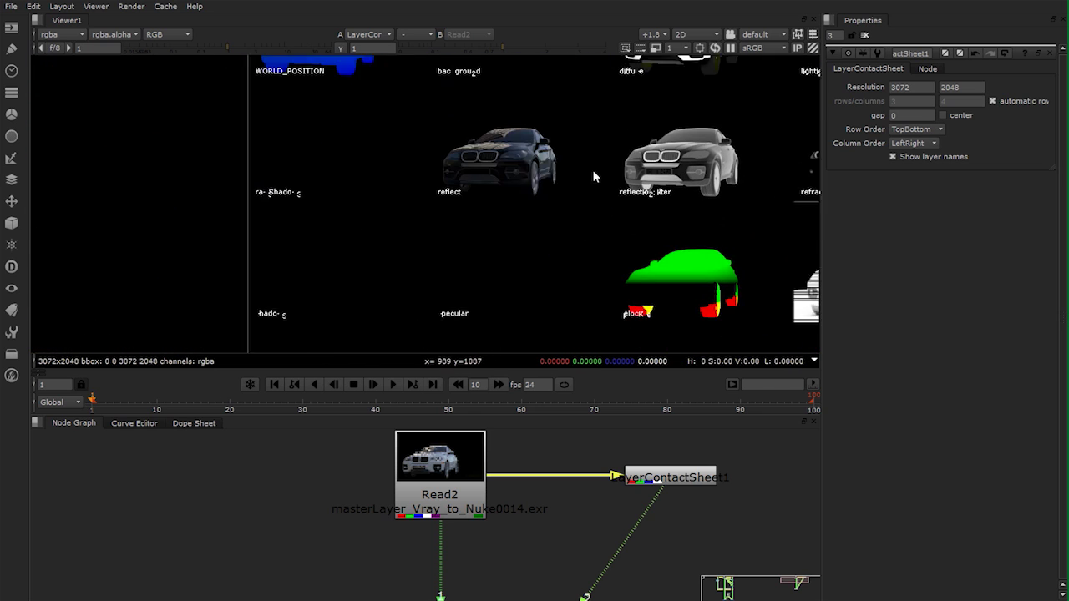
pyautogui.moveTo(665, 236)
pyautogui.mouseDown(button='middle')
pyautogui.moveTo(569, 187)
pyautogui.moveTo(493, 214)
pyautogui.moveTo(288, 217)
pyautogui.mouseUp(button='middle')
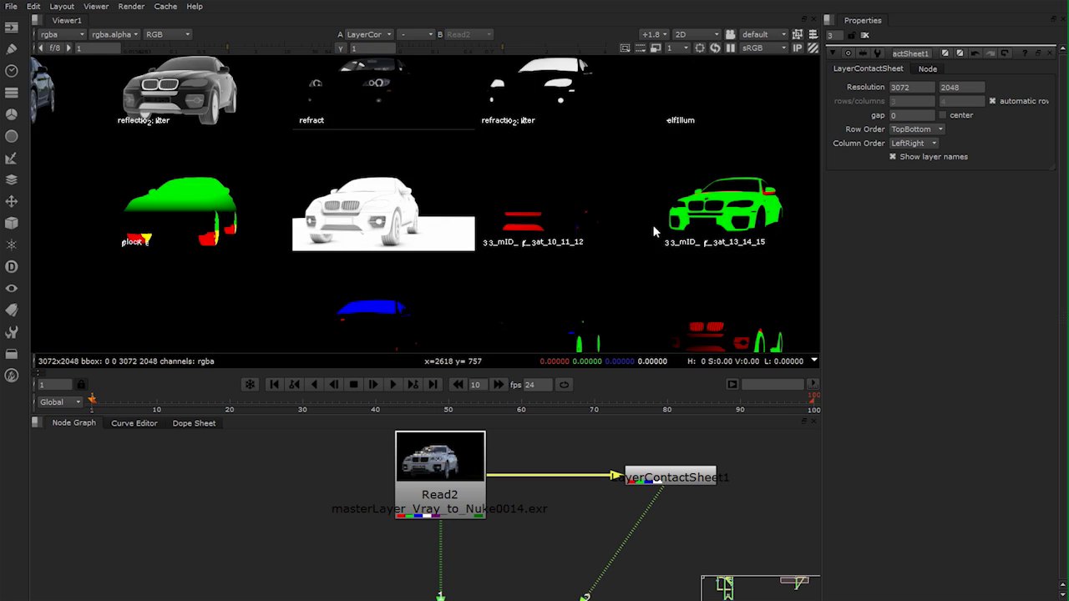
pyautogui.moveTo(726, 263); pyautogui.dragTo(674, 194, button='middle')
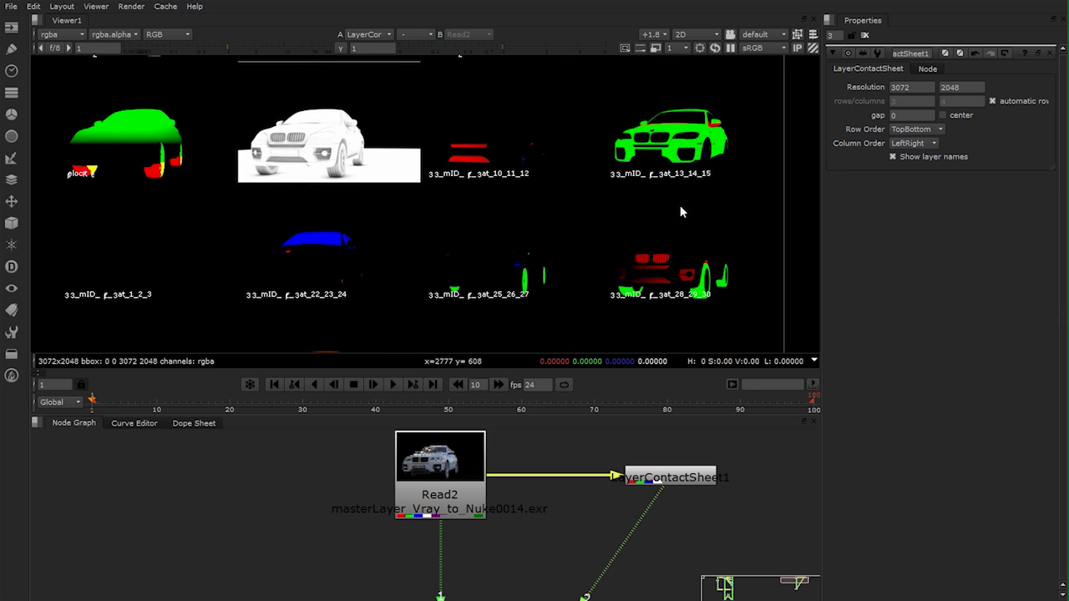
# Examine the red, green and blue material ID masks for the wheels, windows, grille and number plate.
pyautogui.scroll(2, 658, 222)
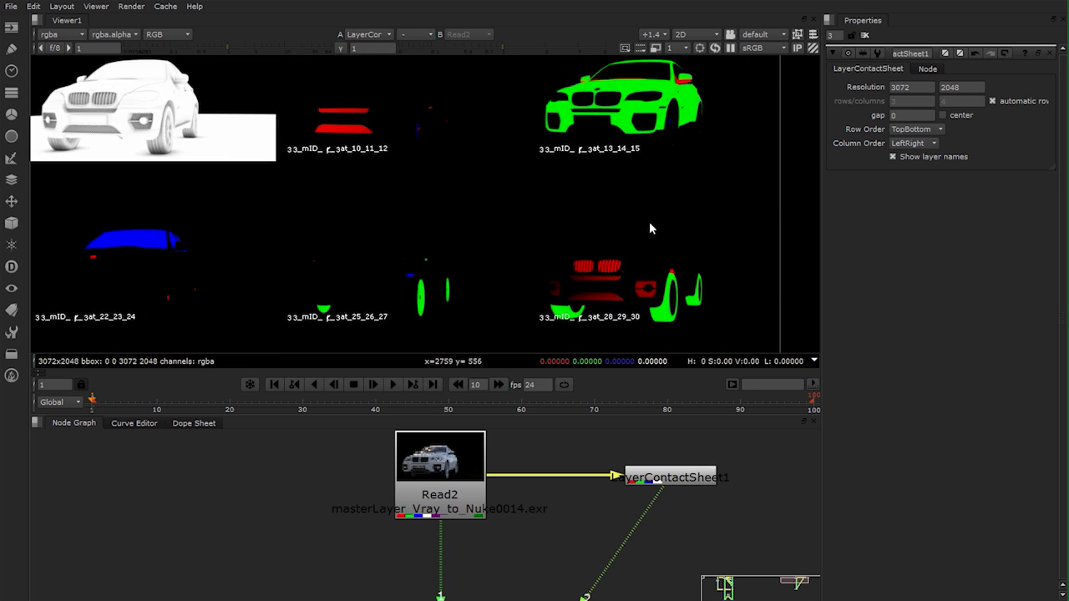
pyautogui.moveTo(493, 277); pyautogui.dragTo(678, 215, button='middle')
pyautogui.scroll(5, 593, 249)
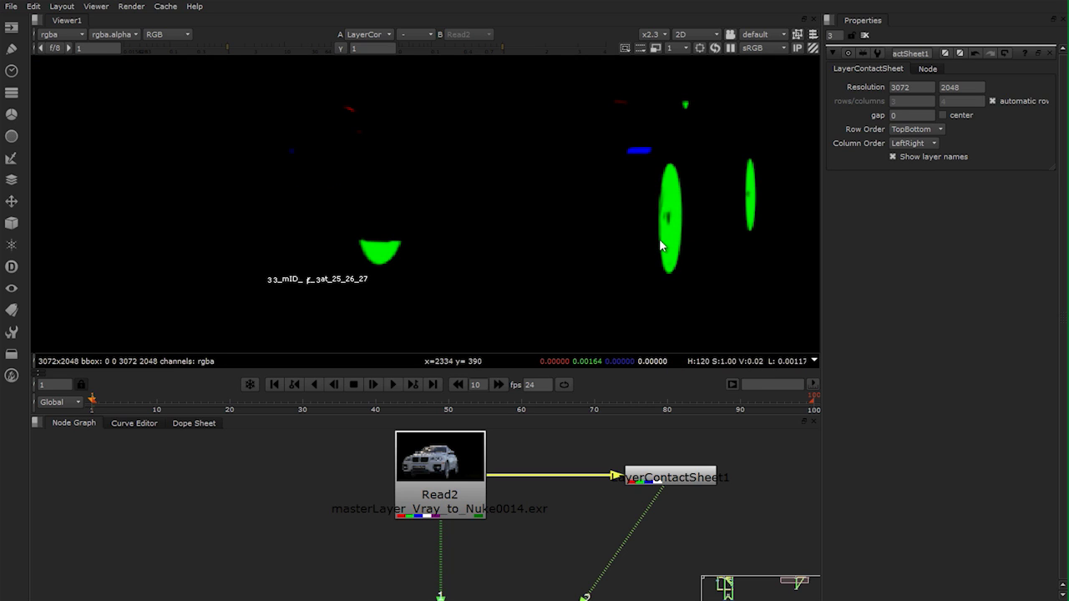
pyautogui.scroll(-4, 687, 246)
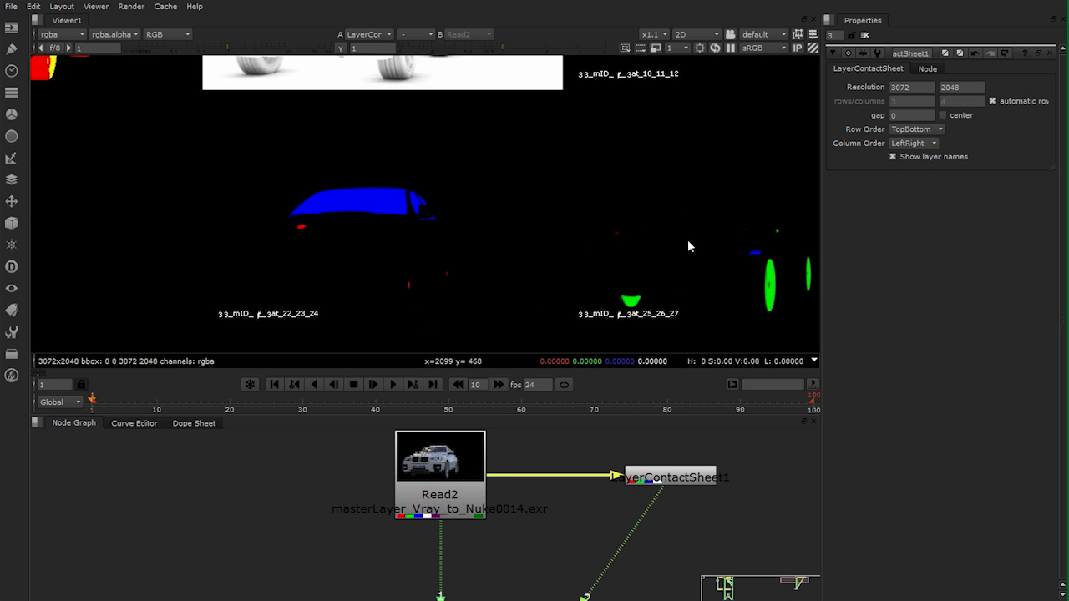
pyautogui.moveTo(397, 283); pyautogui.dragTo(532, 273, button='middle')
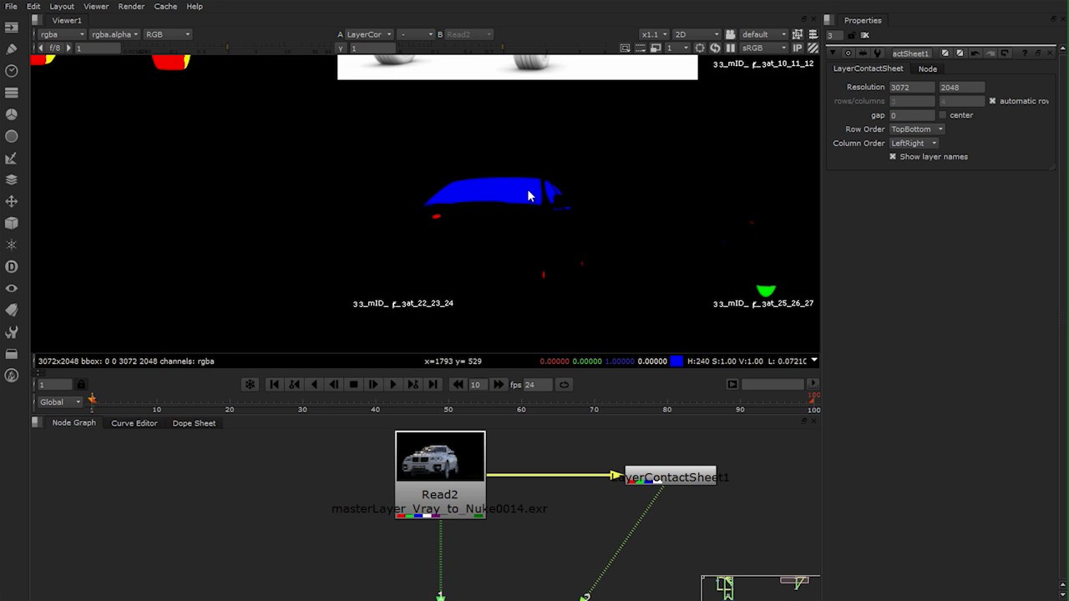
pyautogui.moveTo(484, 241); pyautogui.dragTo(663, 208, button='middle')
pyautogui.scroll(-2, 650, 230)
pyautogui.moveTo(541, 309); pyautogui.dragTo(704, 217, button='middle')
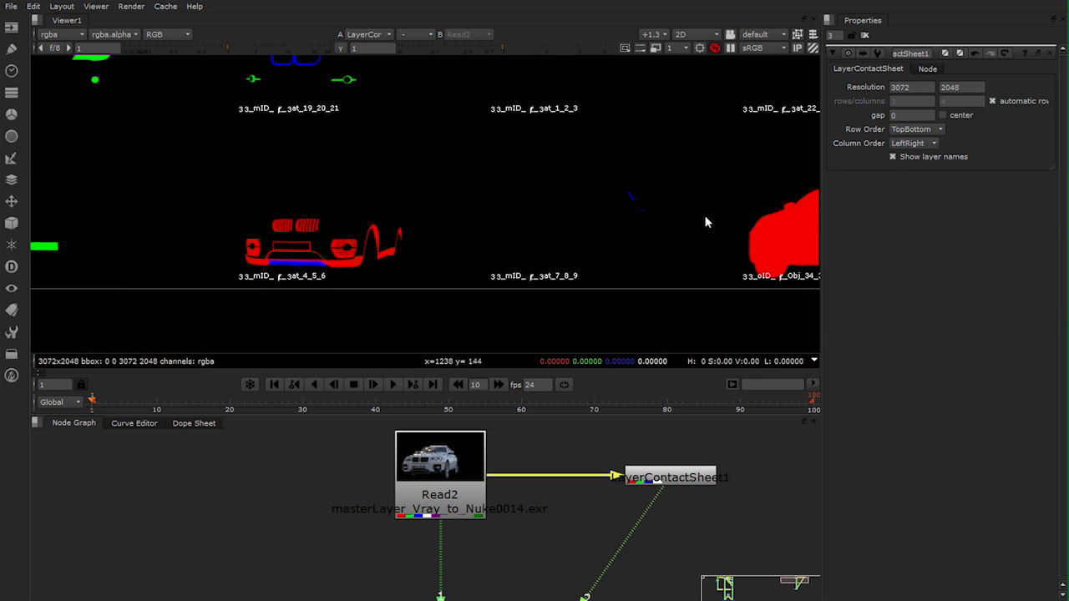
pyautogui.moveTo(333, 243); pyautogui.dragTo(557, 240, button='middle')
pyautogui.scroll(4, 555, 240)
pyautogui.moveTo(474, 258); pyautogui.dragTo(632, 235, button='middle')
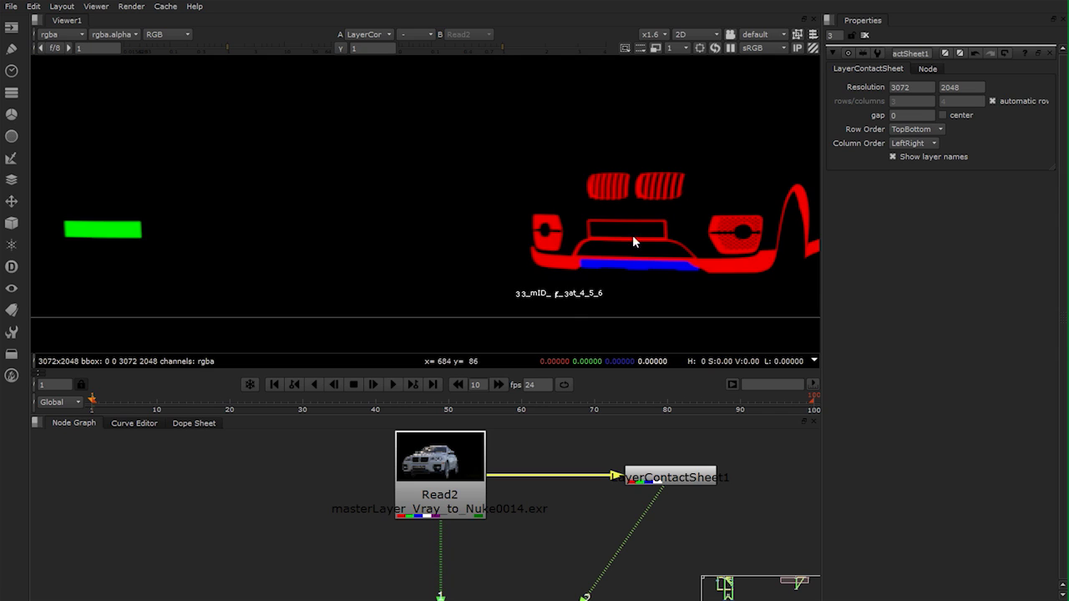
pyautogui.moveTo(445, 229); pyautogui.dragTo(684, 248, button='middle')
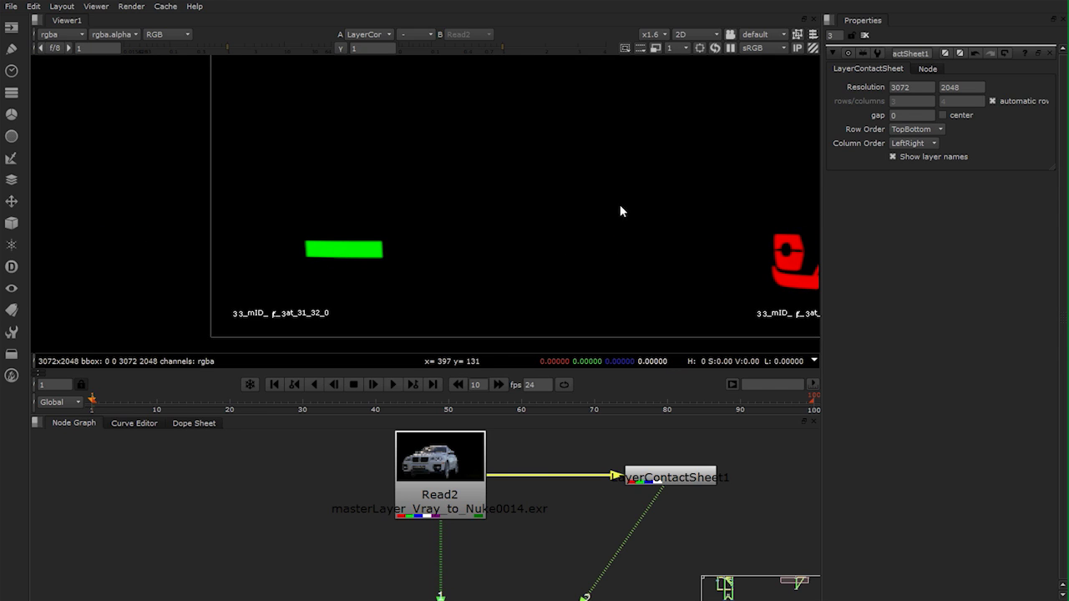
# Examine the car's refract pass up close in the contact sheet.
pyautogui.moveTo(561, 229); pyautogui.dragTo(610, 303, button='middle')
pyautogui.scroll(-4, 610, 303)
pyautogui.moveTo(537, 192); pyautogui.dragTo(368, 300, button='middle')
pyautogui.moveTo(605, 233); pyautogui.dragTo(473, 321, button='middle')
pyautogui.moveTo(716, 212); pyautogui.dragTo(602, 234, button='middle')
pyautogui.scroll(8, 567, 238)
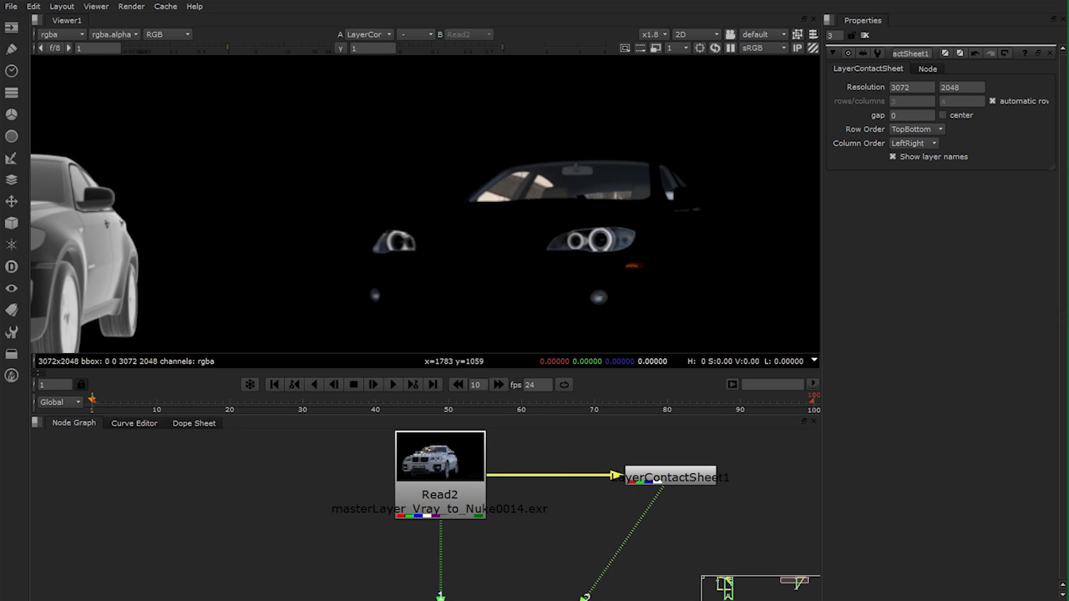
# Switch to the Maya scene of the car and inspect the added V-Ray render elements in the Render Settings.
pyautogui.click(228, 576)
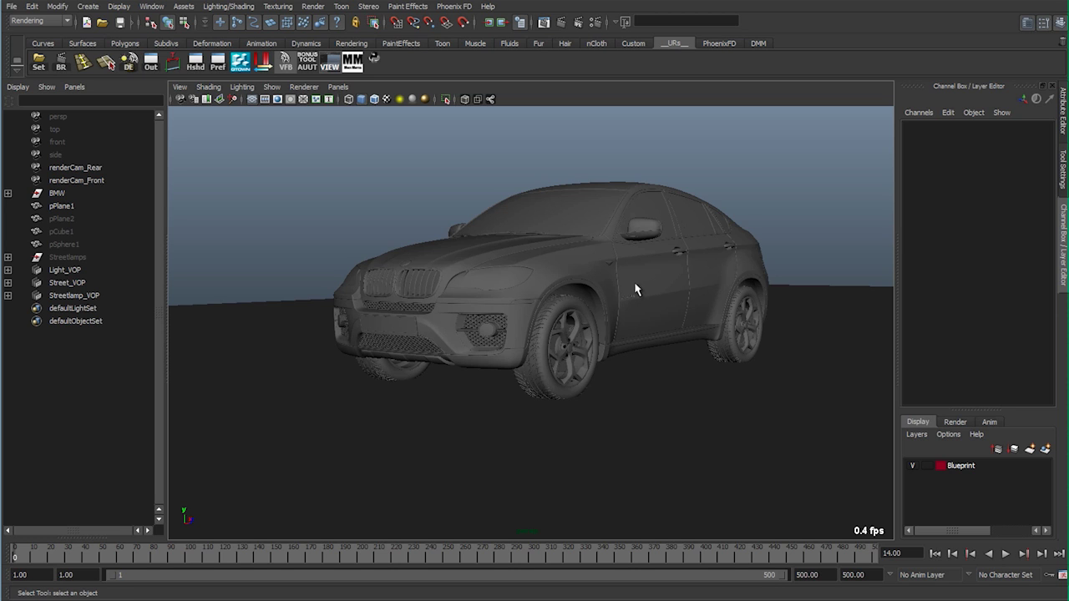
pyautogui.moveTo(613, 267)
pyautogui.keyDown('alt'); pyautogui.mouseDown()
pyautogui.moveTo(587, 269)
pyautogui.moveTo(627, 267)
pyautogui.mouseUp(); pyautogui.keyUp('alt')
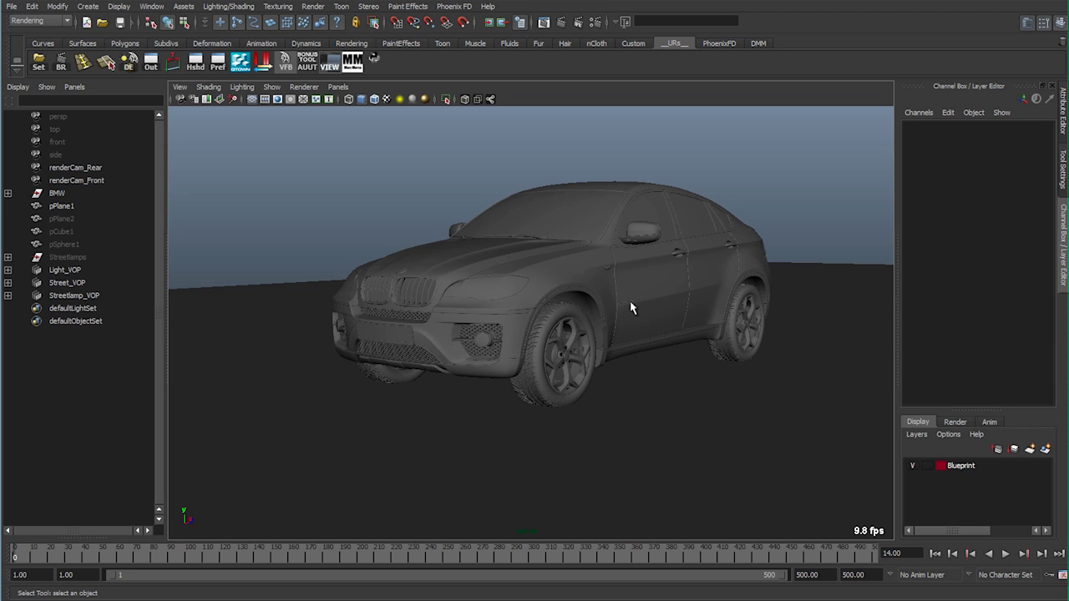
pyautogui.click(595, 23)
pyautogui.moveTo(739, 189); pyautogui.dragTo(803, 189)
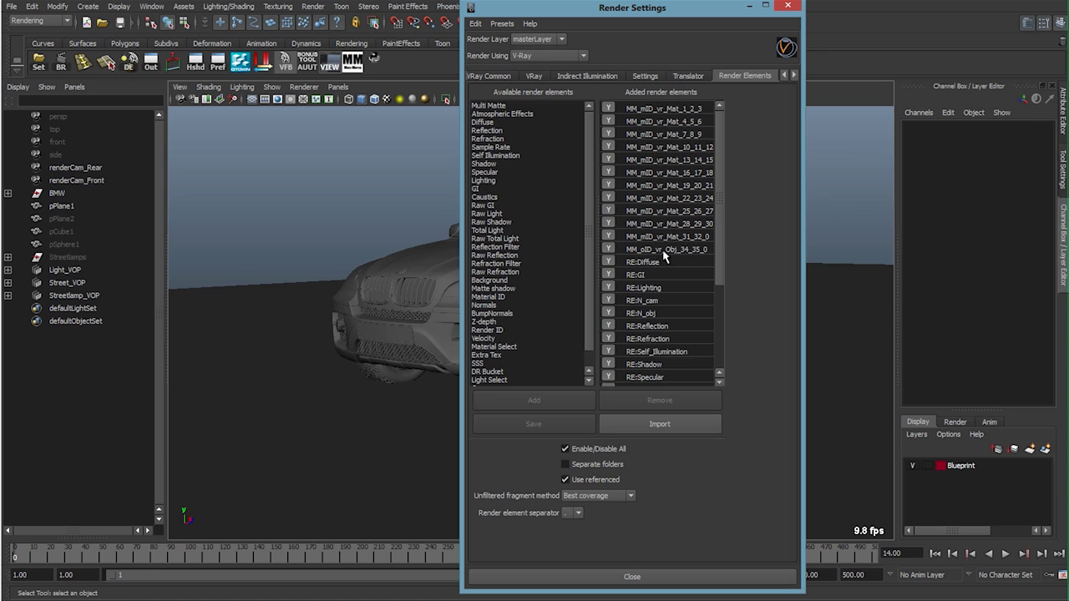
pyautogui.moveTo(354, 594)
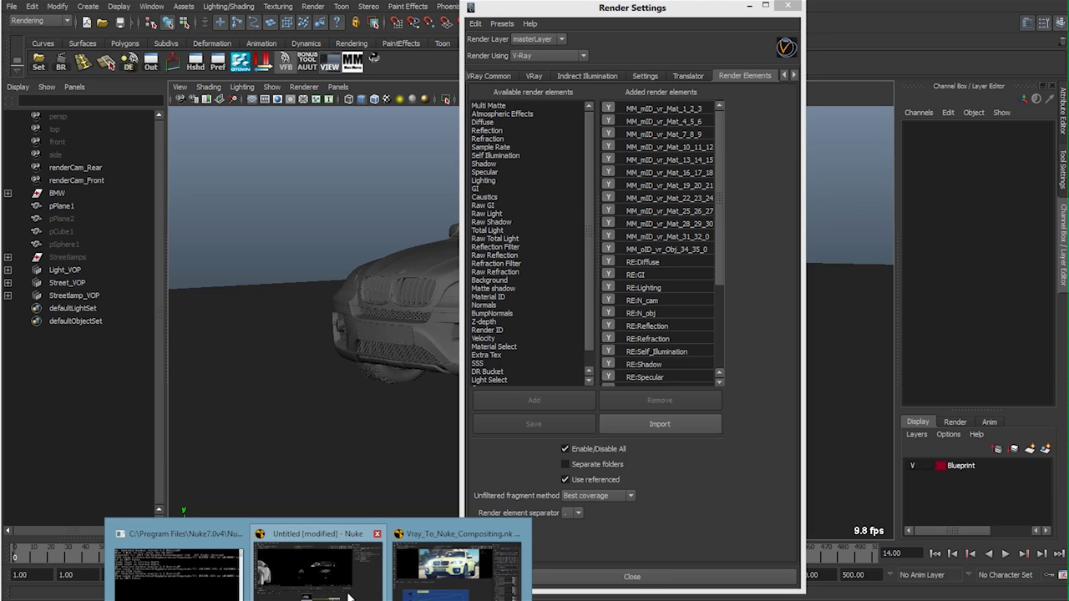
# Switch to the untitled Nuke script and examine the material ID and object ID masks at the end of the contact sheet.
pyautogui.click(354, 544)
pyautogui.moveTo(468, 341); pyautogui.dragTo(580, 102, button='middle')
pyautogui.scroll(-3, 547, 228)
pyautogui.moveTo(539, 209); pyautogui.dragTo(563, 136, button='middle')
pyautogui.moveTo(587, 350); pyautogui.dragTo(472, 259, button='middle')
pyautogui.moveTo(554, 347); pyautogui.dragTo(448, 101, button='middle')
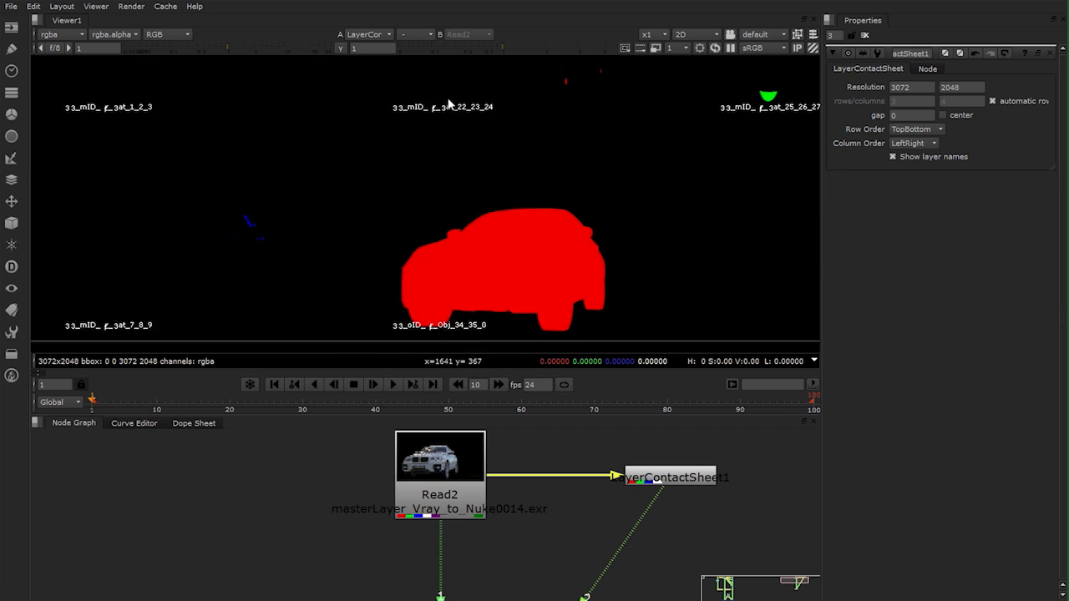
pyautogui.moveTo(508, 117); pyautogui.dragTo(389, 269, button='middle')
pyautogui.moveTo(568, 198); pyautogui.dragTo(379, 212, button='middle')
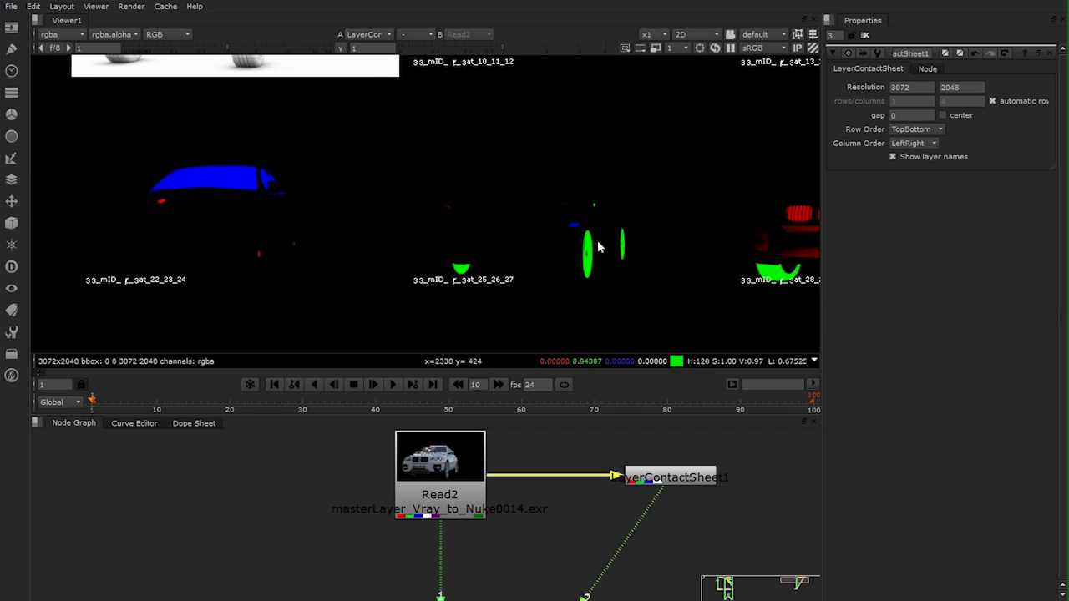
pyautogui.moveTo(702, 243); pyautogui.dragTo(465, 213, button='middle')
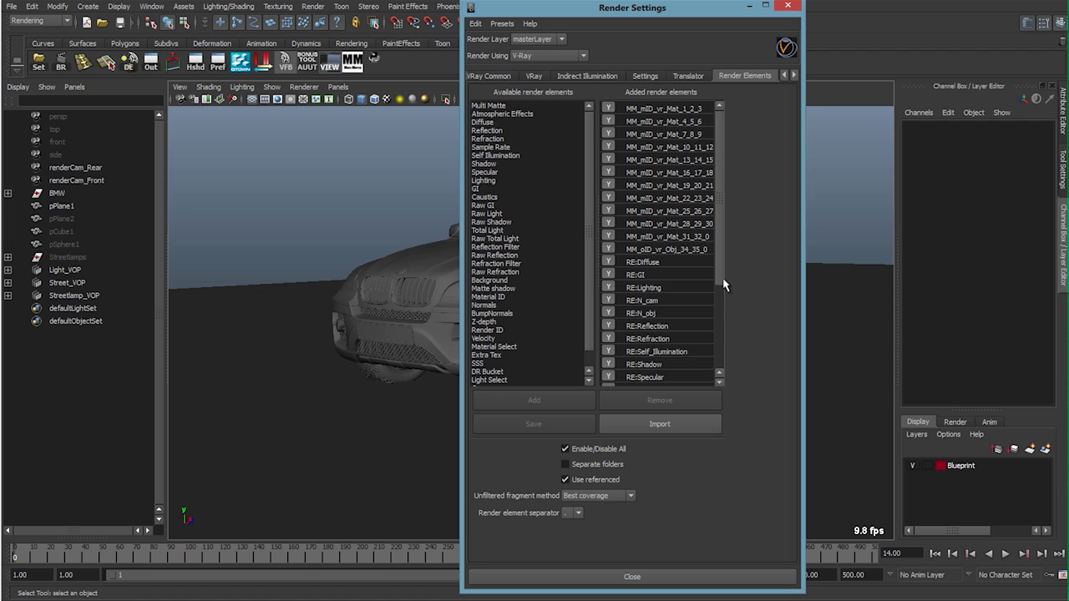
# Switch to Maya and review the full list of added V-Ray render elements in the Render Settings.
pyautogui.moveTo(720, 283); pyautogui.dragTo(719, 344)
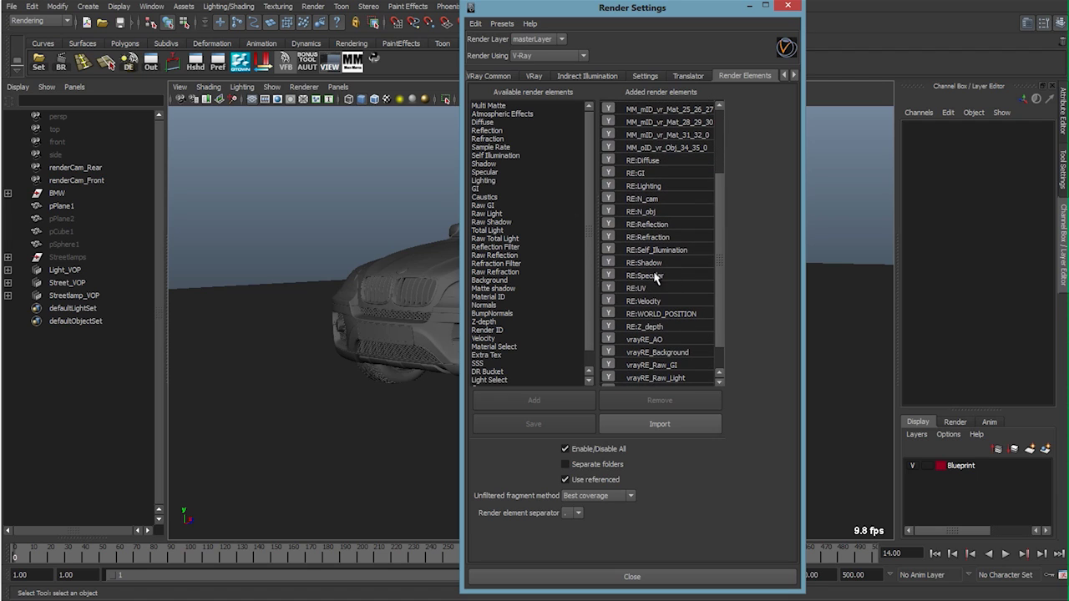
pyautogui.scroll(-1, 709, 359)
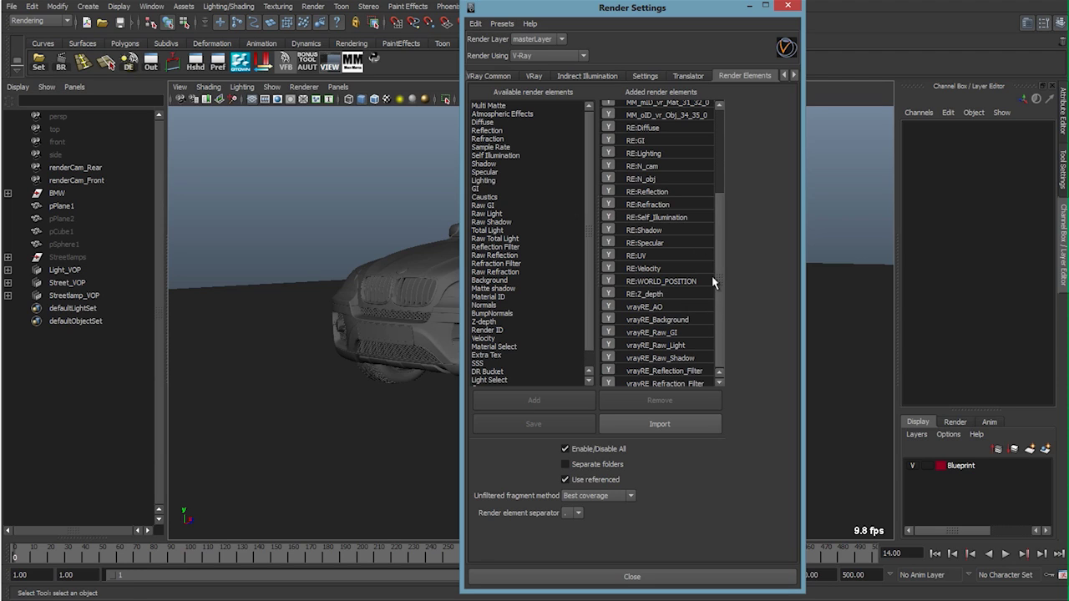
pyautogui.moveTo(718, 243); pyautogui.dragTo(725, 156)
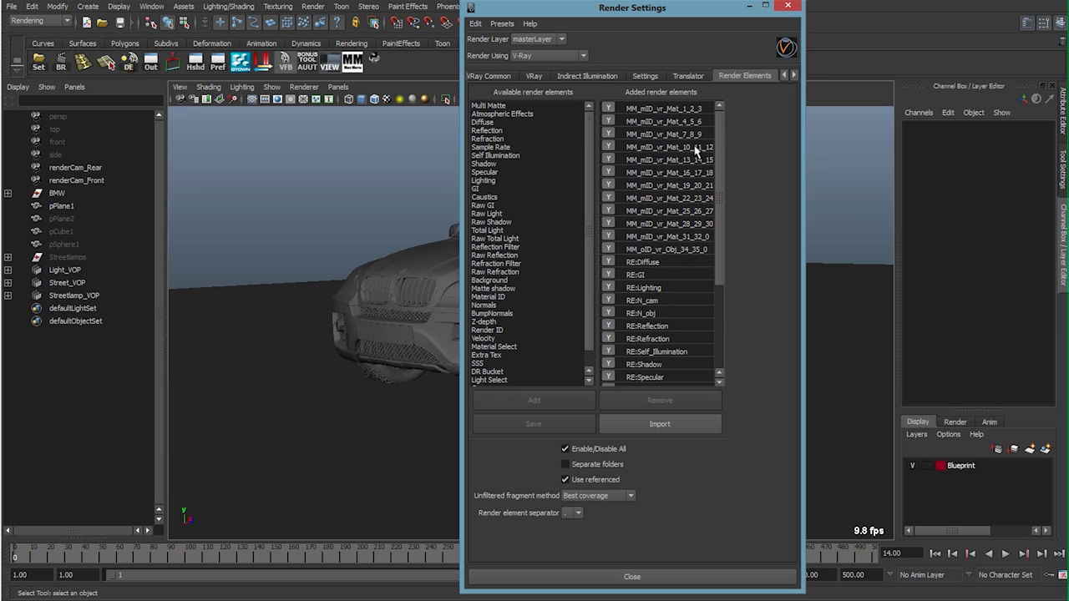
# Add a second Raw GI element and an Atmospheric Effects element to the scene's added render elements.
pyautogui.click(494, 206)
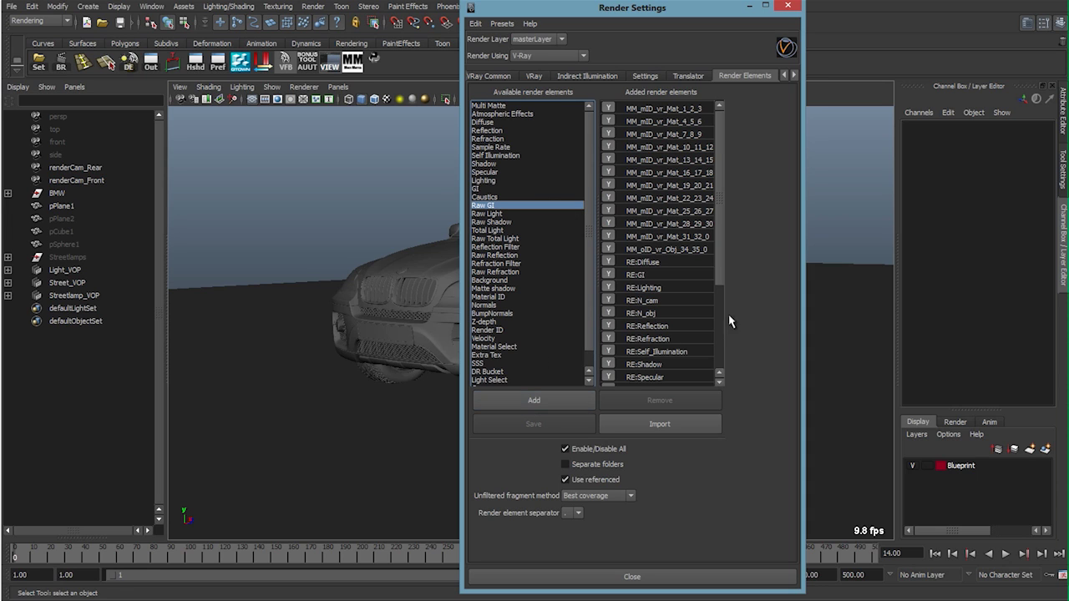
pyautogui.moveTo(720, 276); pyautogui.dragTo(720, 363)
pyautogui.doubleClick(505, 206)
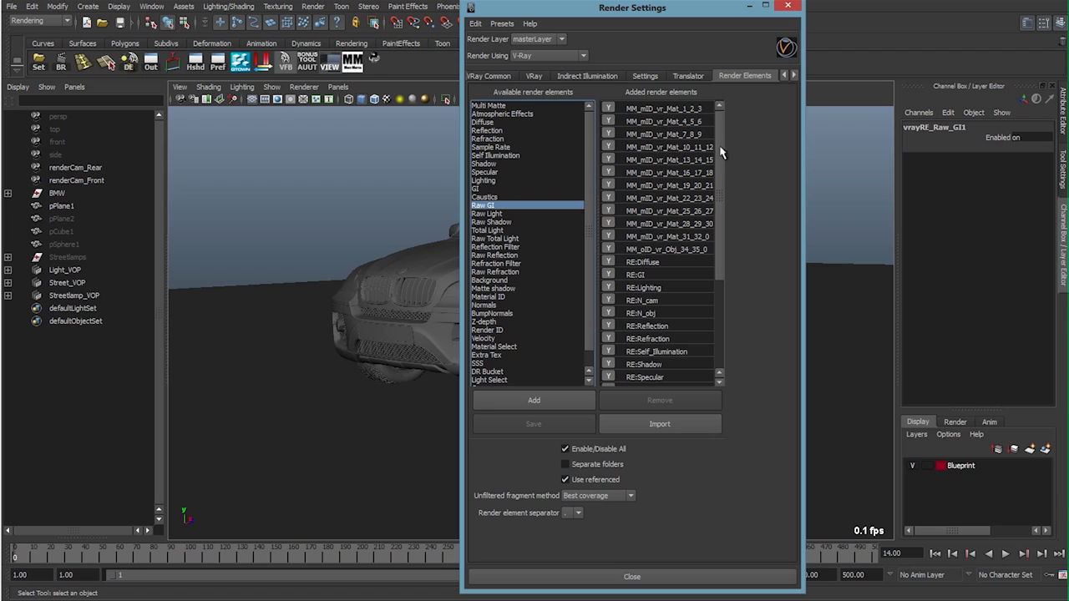
pyautogui.scroll(-2, 723, 198)
pyautogui.scroll(-3, 723, 198)
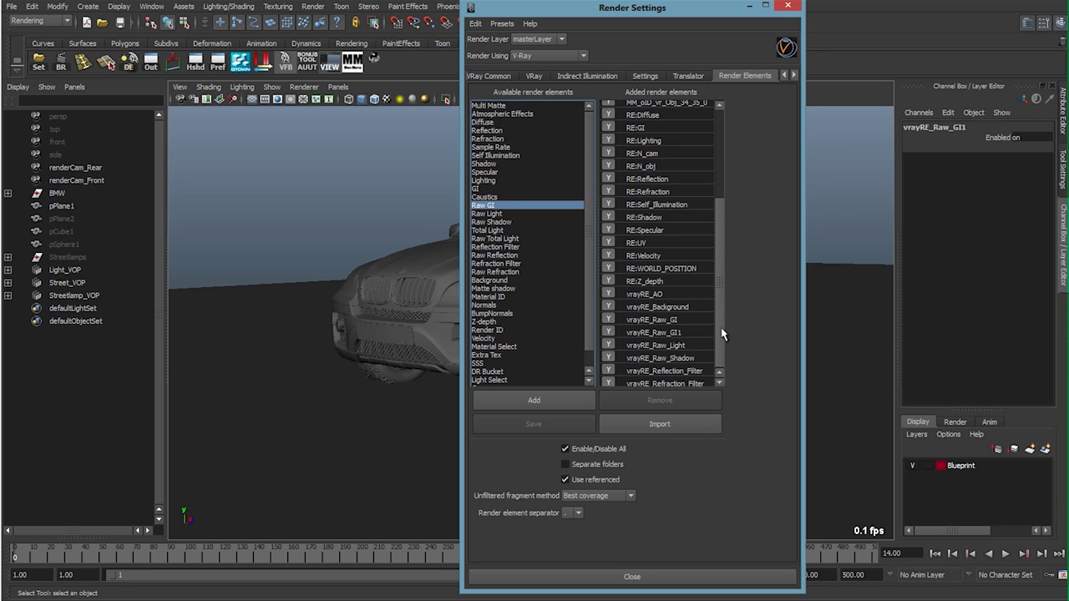
pyautogui.scroll(5, 720, 223)
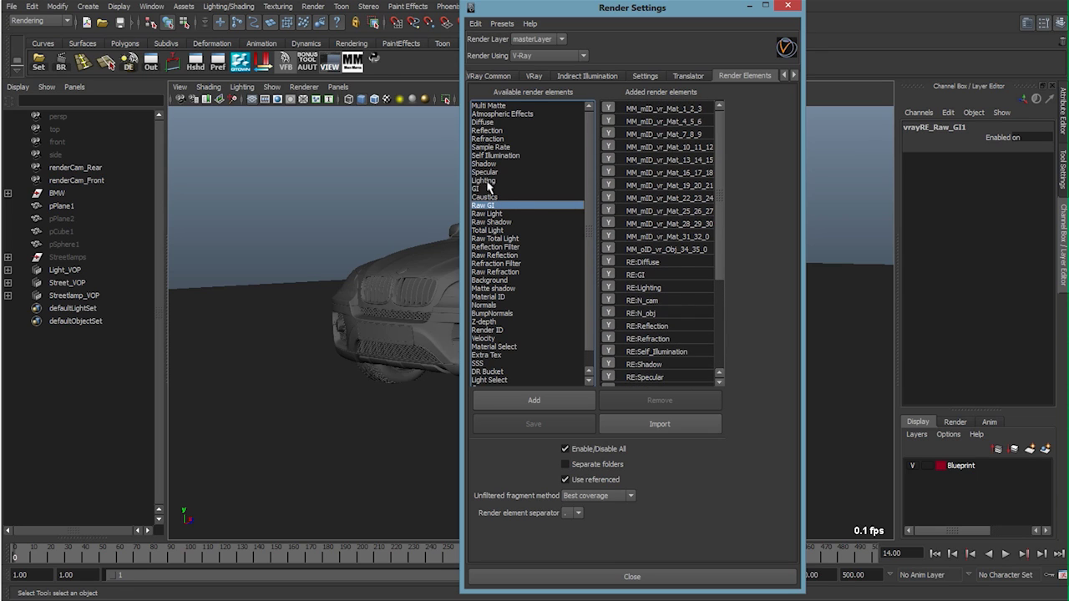
pyautogui.doubleClick(500, 114)
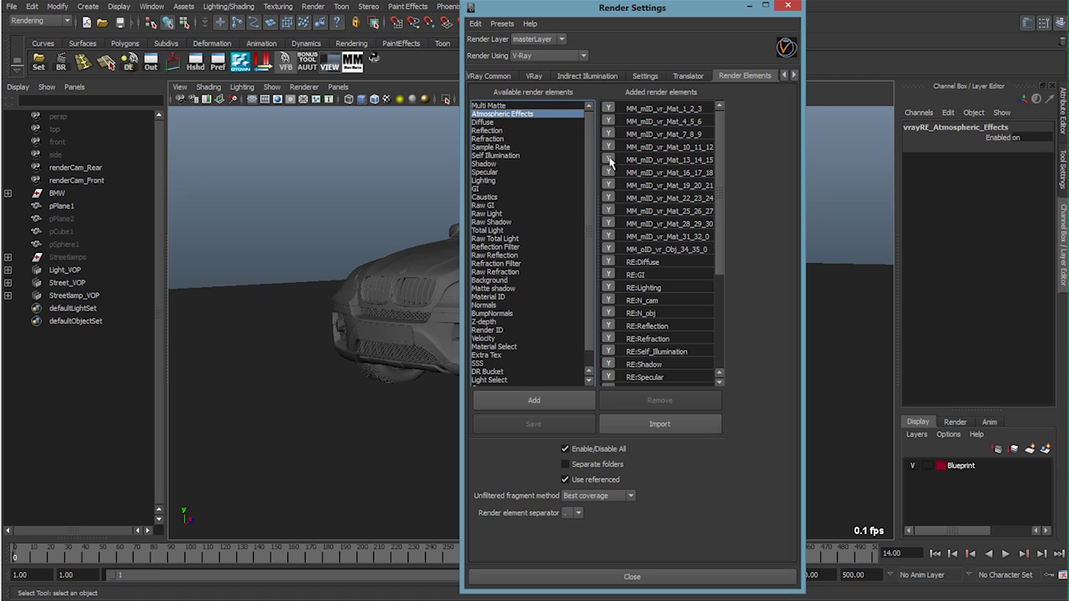
pyautogui.moveTo(720, 158); pyautogui.dragTo(710, 295)
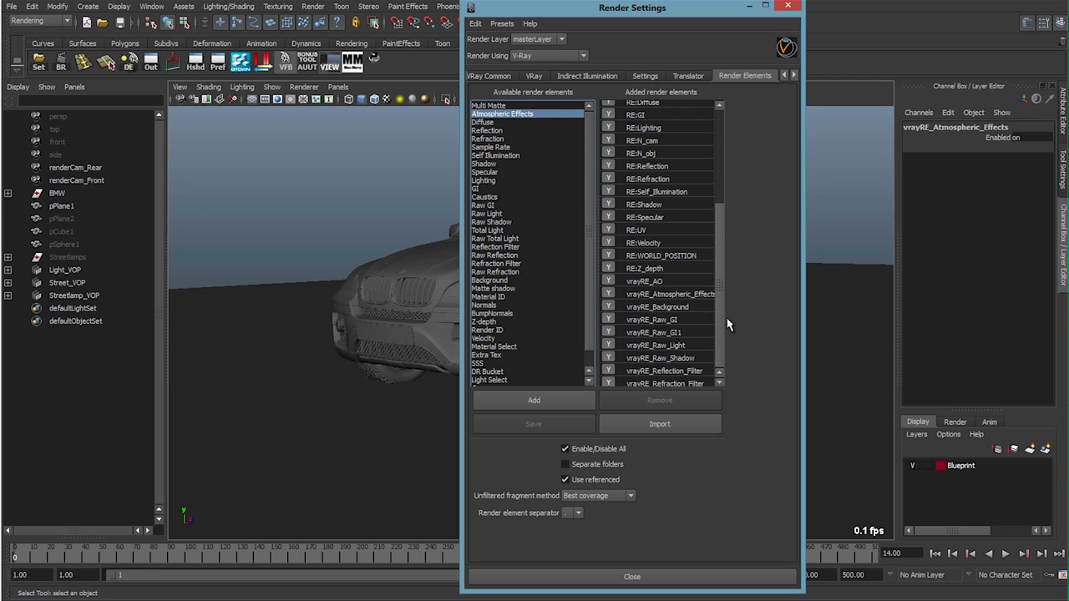
# Remove the duplicate Raw GI and the Atmospheric Effects elements from the added render elements.
pyautogui.click(685, 295)
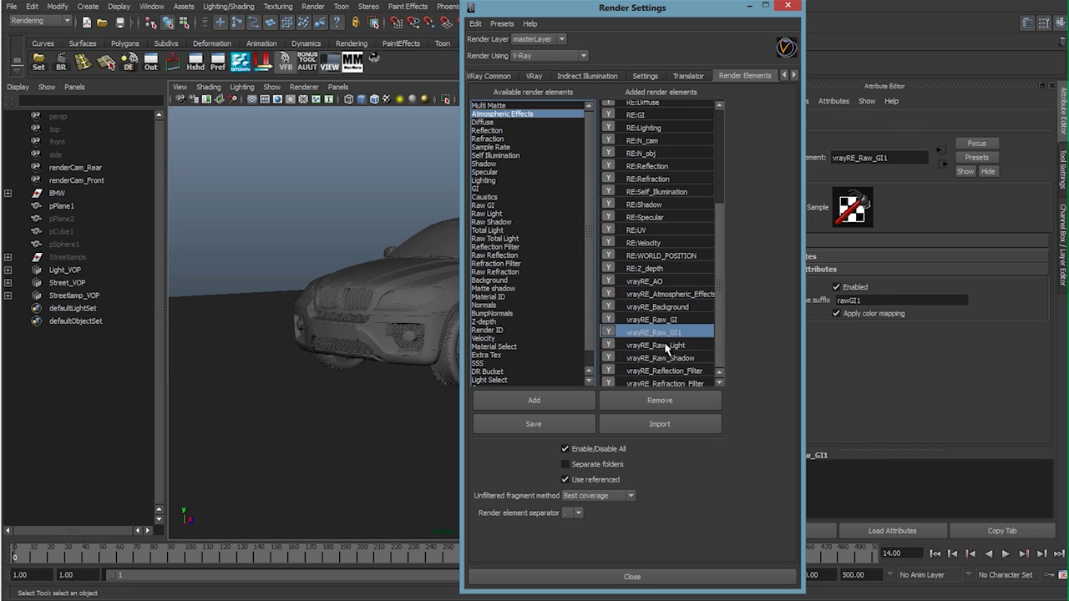
pyautogui.click(660, 402)
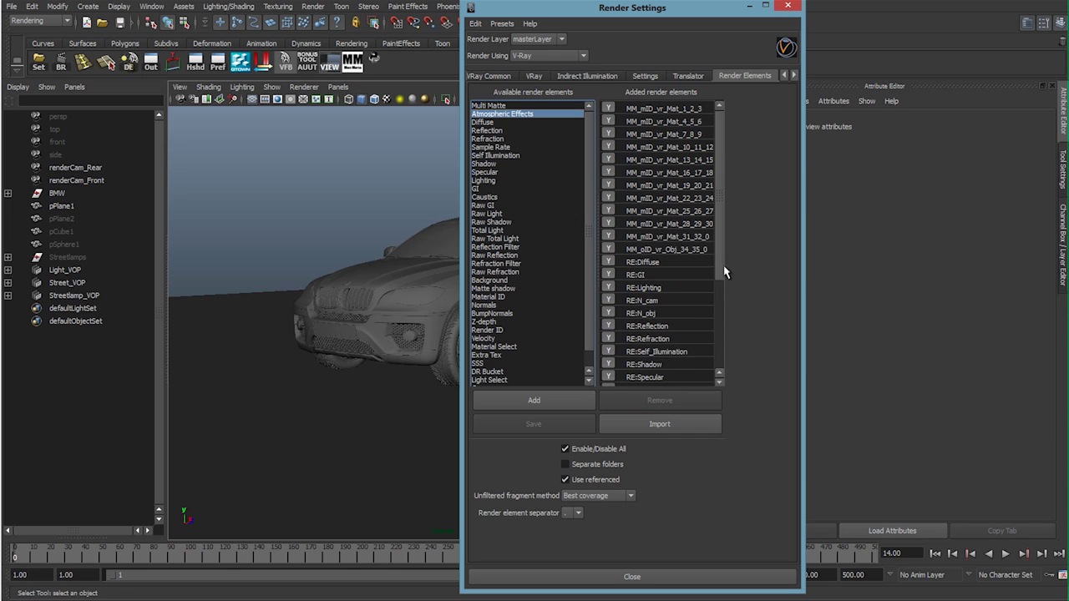
pyautogui.moveTo(723, 273); pyautogui.dragTo(724, 384)
pyautogui.click(692, 308)
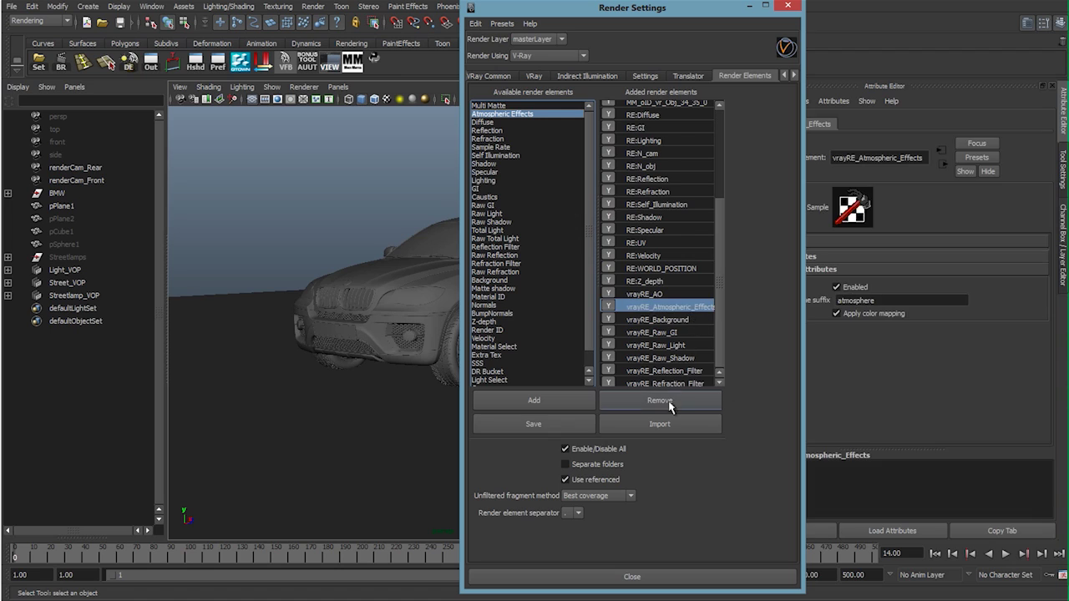
pyautogui.click(670, 404)
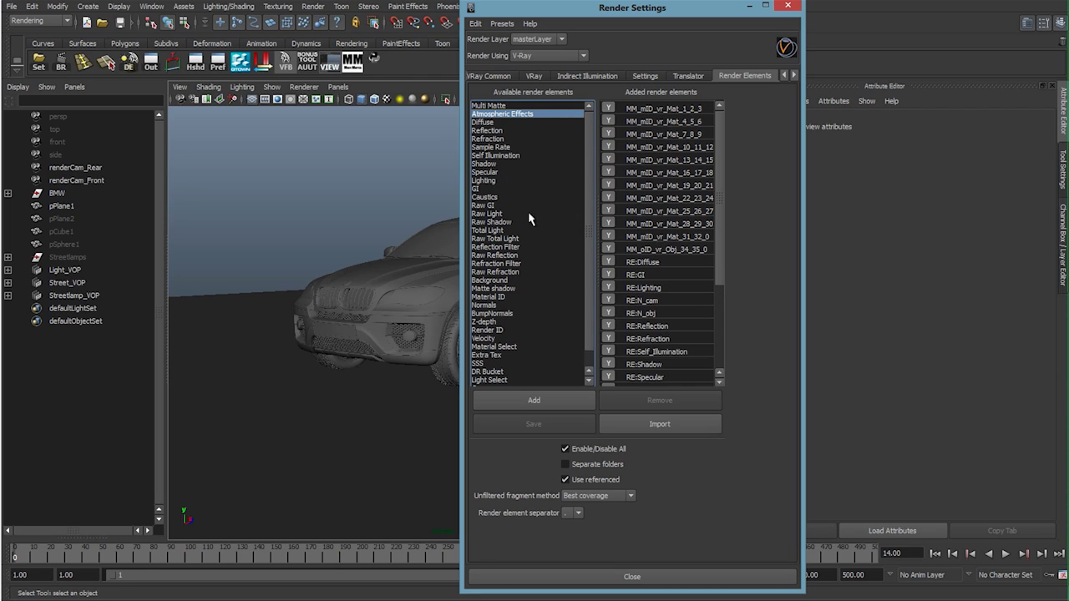
# Select Diffuse, Reflection, Refraction, Self Illumination, Shadow, Specular, Lighting and GI together among the available render elements.
pyautogui.click(494, 122)
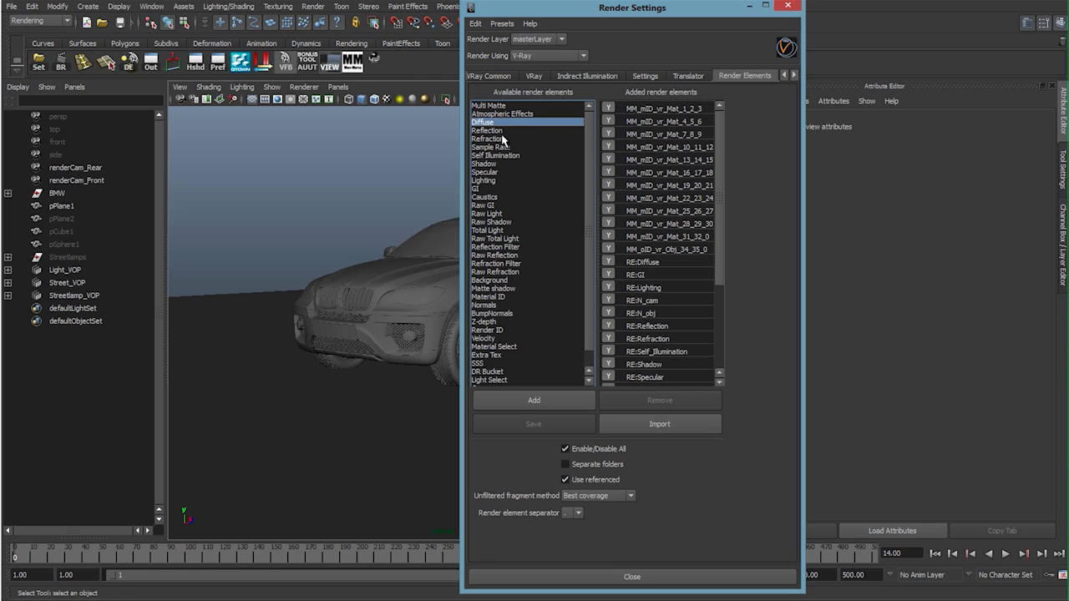
pyautogui.keyDown('shift'); pyautogui.click(498, 132); pyautogui.keyUp('shift')
pyautogui.keyDown('shift'); pyautogui.click(499, 139); pyautogui.keyUp('shift')
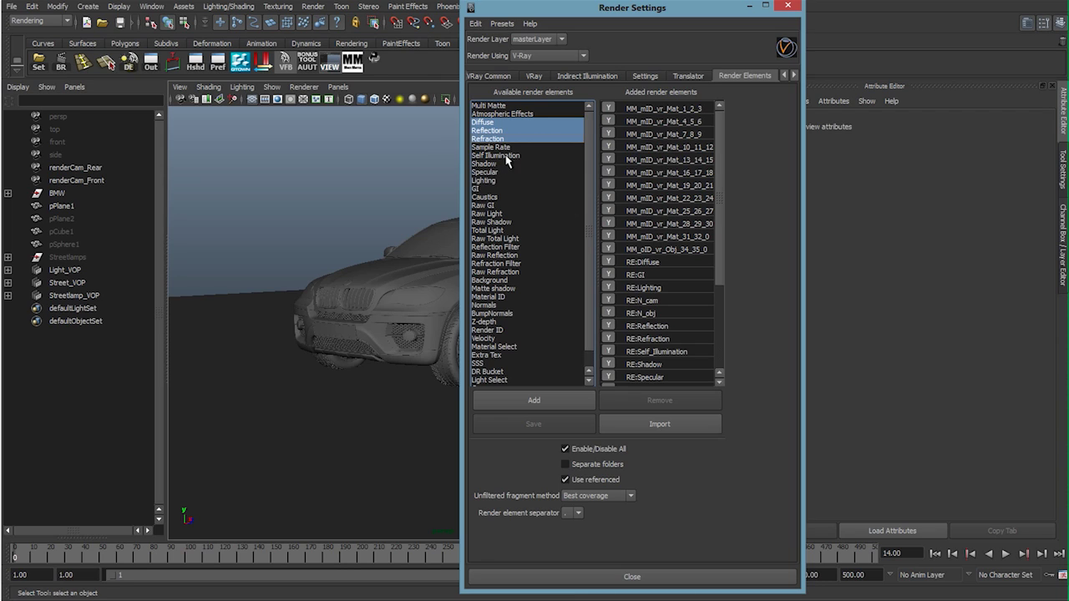
pyautogui.keyDown('ctrl'); pyautogui.click(505, 156); pyautogui.keyUp('ctrl')
pyautogui.keyDown('ctrl'); pyautogui.click(486, 164); pyautogui.keyUp('ctrl')
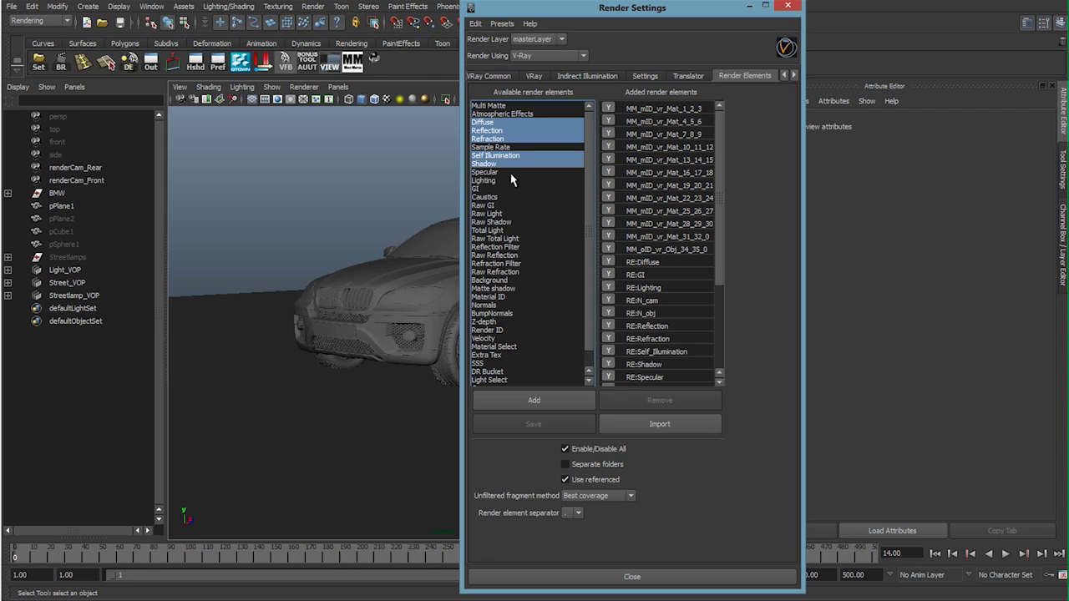
pyautogui.keyDown('ctrl'); pyautogui.click(494, 173); pyautogui.keyUp('ctrl')
pyautogui.keyDown('ctrl'); pyautogui.click(491, 181); pyautogui.keyUp('ctrl')
pyautogui.keyDown('ctrl'); pyautogui.click(494, 189); pyautogui.keyUp('ctrl')
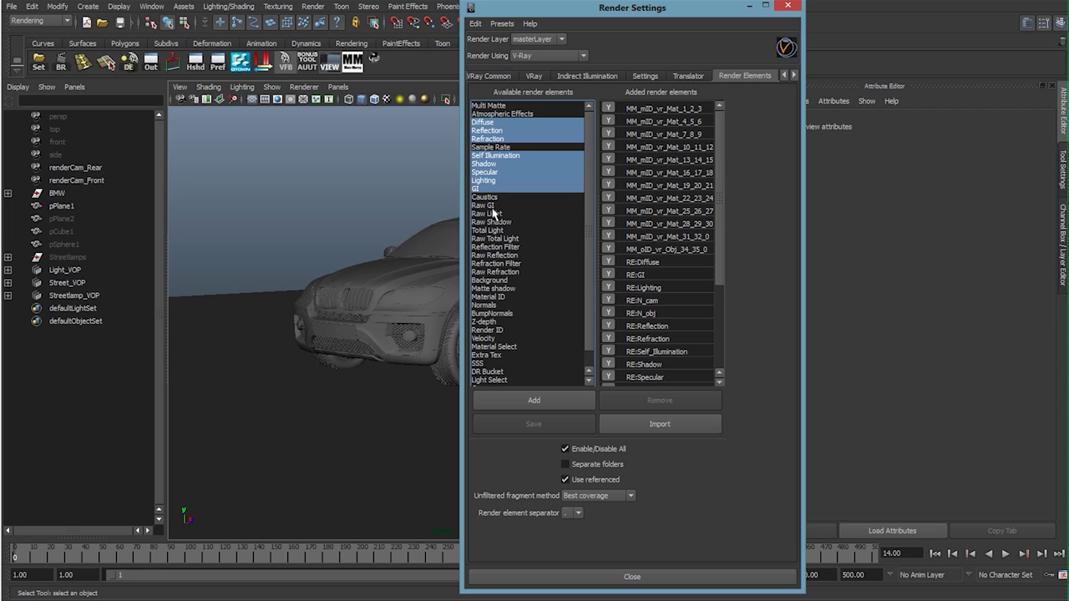
# Extend the selection with Raw GI, Raw Light, Raw Shadow, Reflection Filter, Raw Reflection, Refraction Filter and Raw Refraction.
pyautogui.keyDown('ctrl'); pyautogui.moveTo(499, 205); pyautogui.dragTo(510, 215); pyautogui.keyUp('ctrl')
pyautogui.keyDown('ctrl'); pyautogui.click(507, 222); pyautogui.keyUp('ctrl')
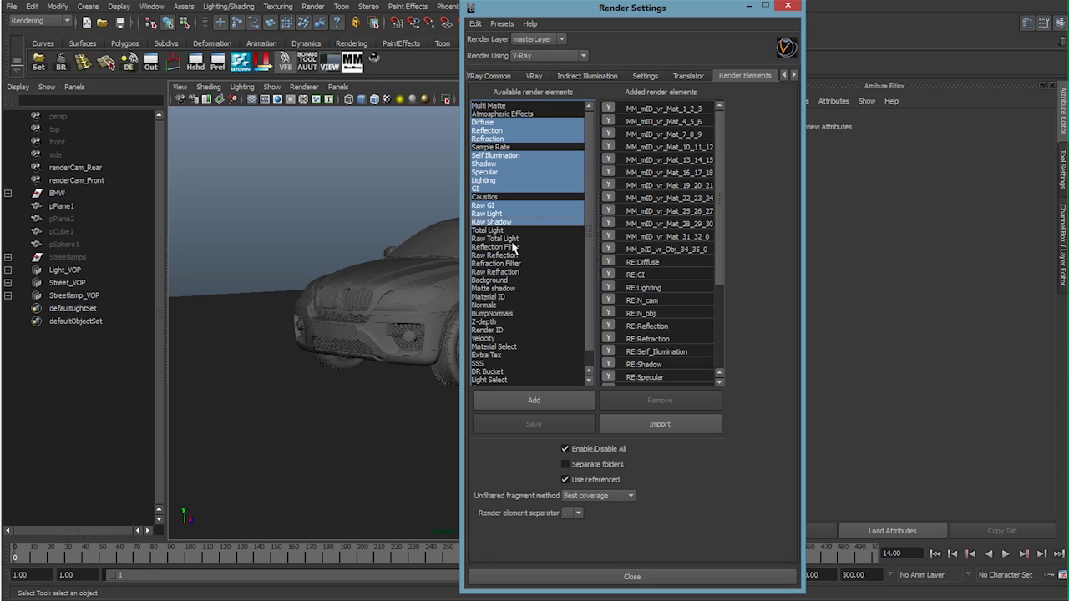
pyautogui.keyDown('ctrl'); pyautogui.click(514, 248); pyautogui.keyUp('ctrl')
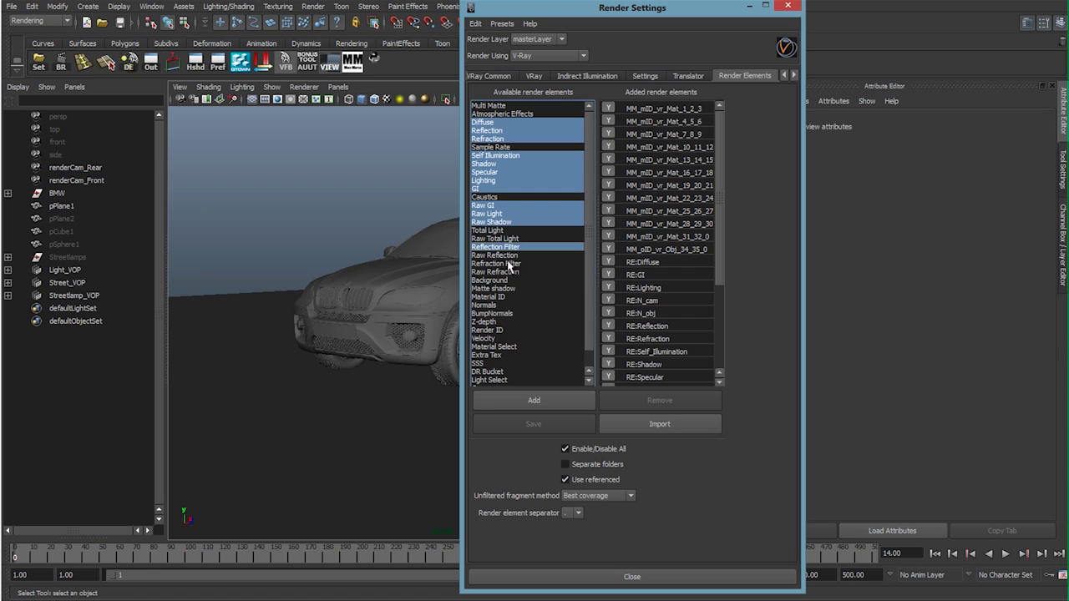
pyautogui.keyDown('ctrl'); pyautogui.click(520, 255); pyautogui.keyUp('ctrl')
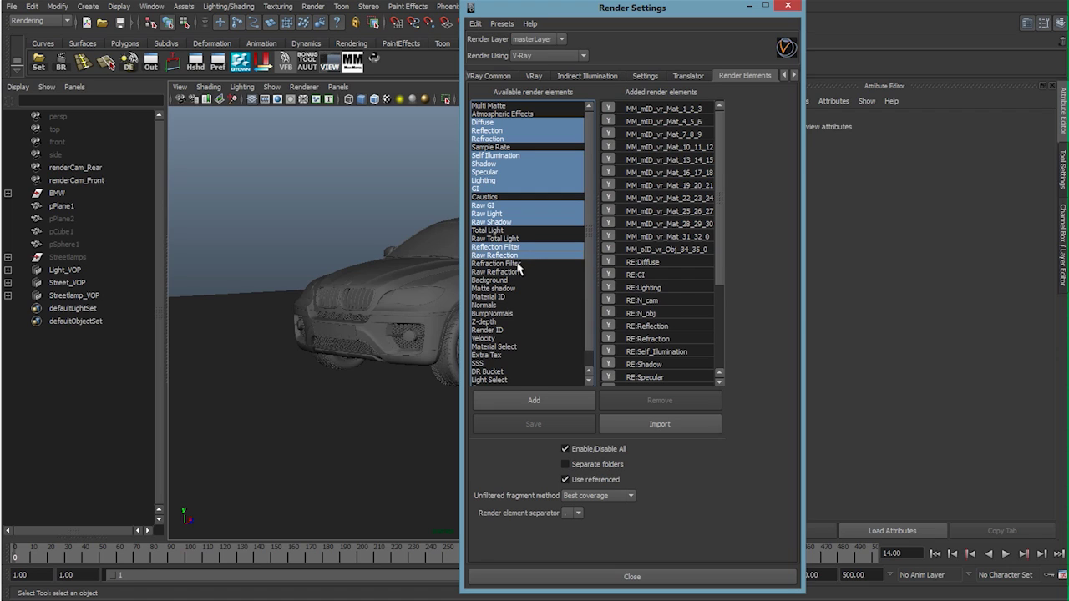
pyautogui.keyDown('ctrl'); pyautogui.click(516, 263); pyautogui.keyUp('ctrl')
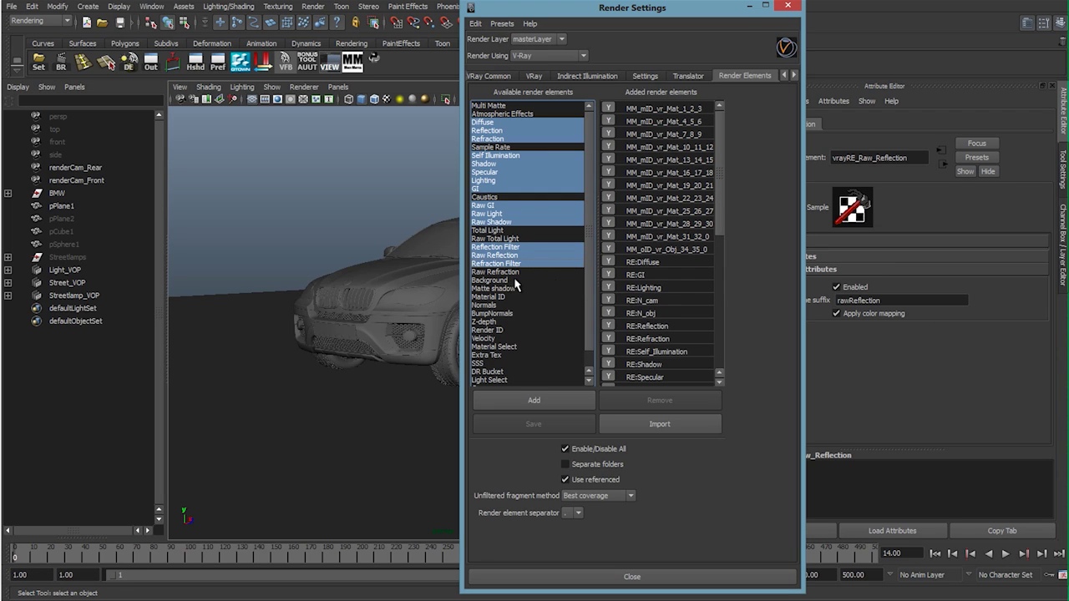
pyautogui.keyDown('ctrl'); pyautogui.moveTo(511, 275); pyautogui.dragTo(521, 279); pyautogui.keyUp('ctrl')
pyautogui.keyDown('ctrl'); pyautogui.click(510, 281); pyautogui.keyUp('ctrl')
# Include Normals and Velocity in the available-element selection, and look through the added render elements.
pyautogui.scroll(-2, 572, 255)
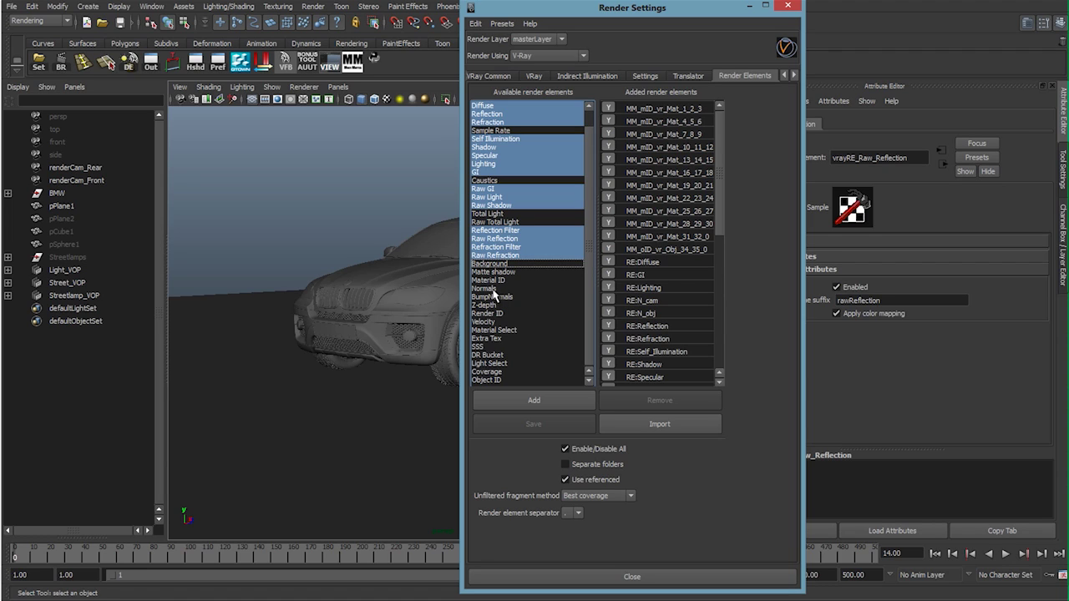
pyautogui.keyDown('ctrl'); pyautogui.click(495, 289); pyautogui.keyUp('ctrl')
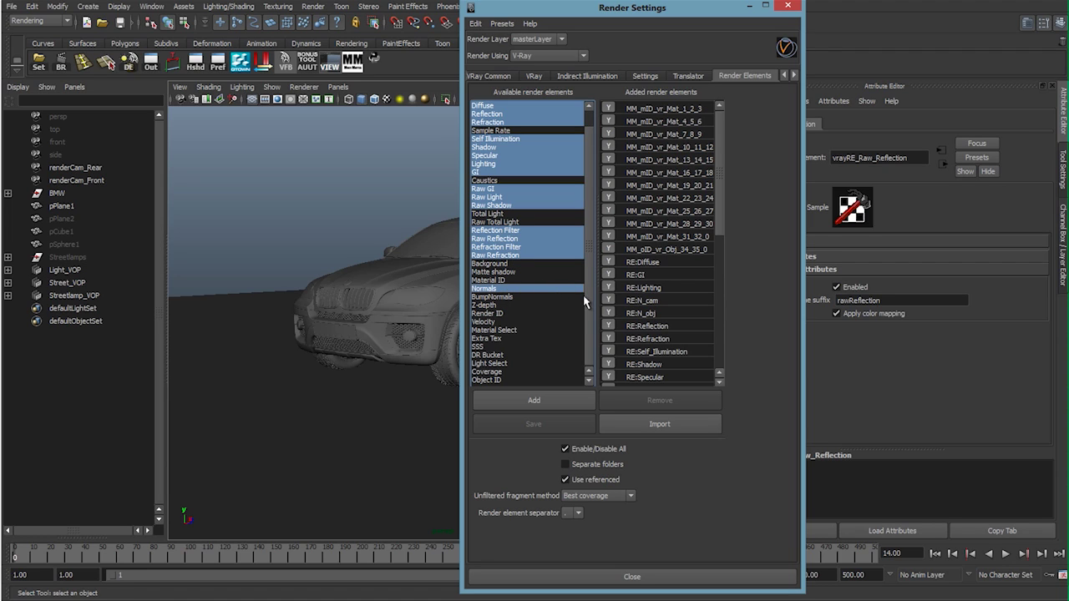
pyautogui.keyDown('ctrl'); pyautogui.click(488, 322); pyautogui.keyUp('ctrl')
pyautogui.scroll(2, 592, 337)
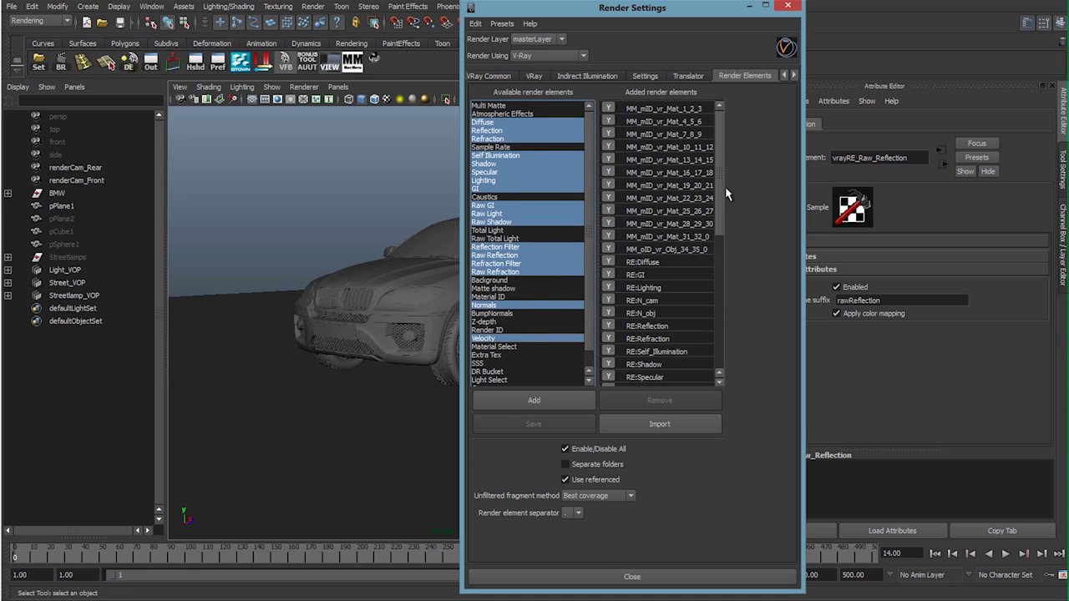
pyautogui.scroll(-8, 716, 229)
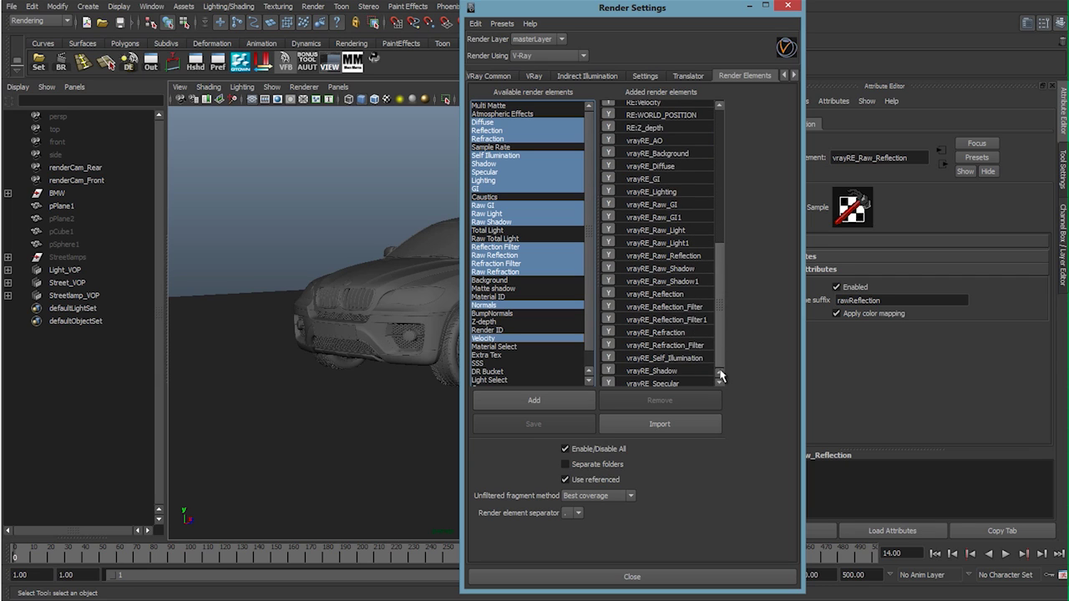
pyautogui.scroll(8, 720, 376)
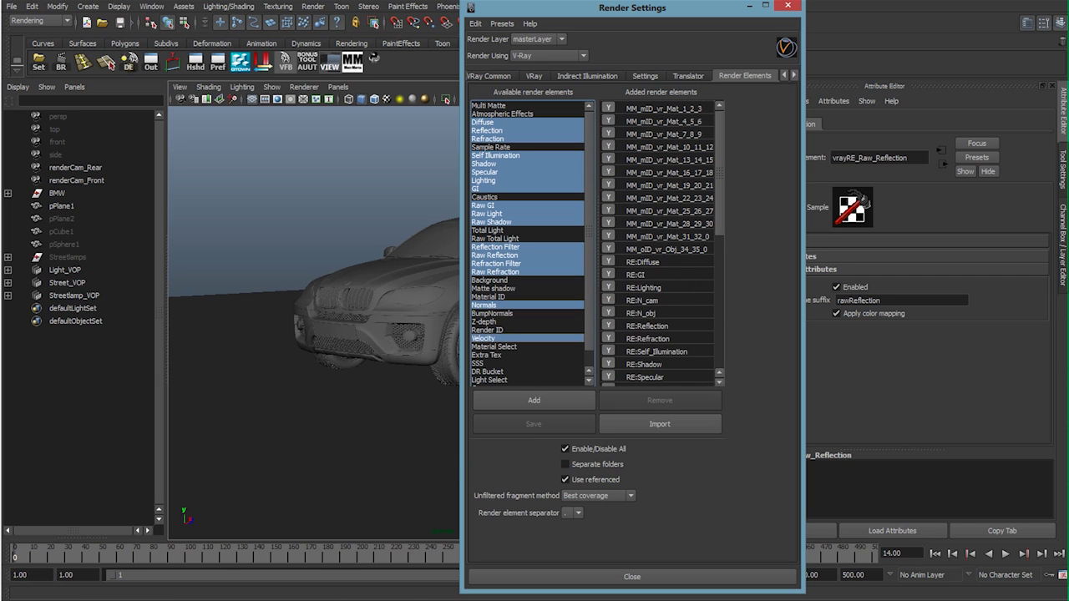
# Switch to the untitled Nuke script and examine the complete contact sheet of render passes.
pyautogui.click(366, 588)
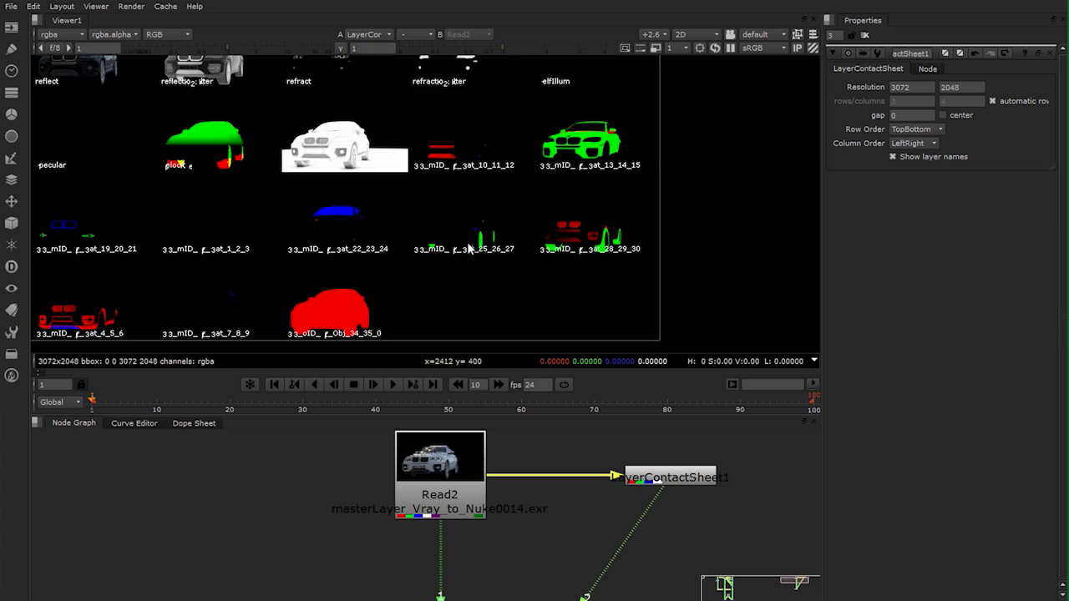
pyautogui.scroll(-3, 465, 242)
pyautogui.moveTo(414, 167); pyautogui.dragTo(454, 253, button='middle')
pyautogui.scroll(1, 438, 243)
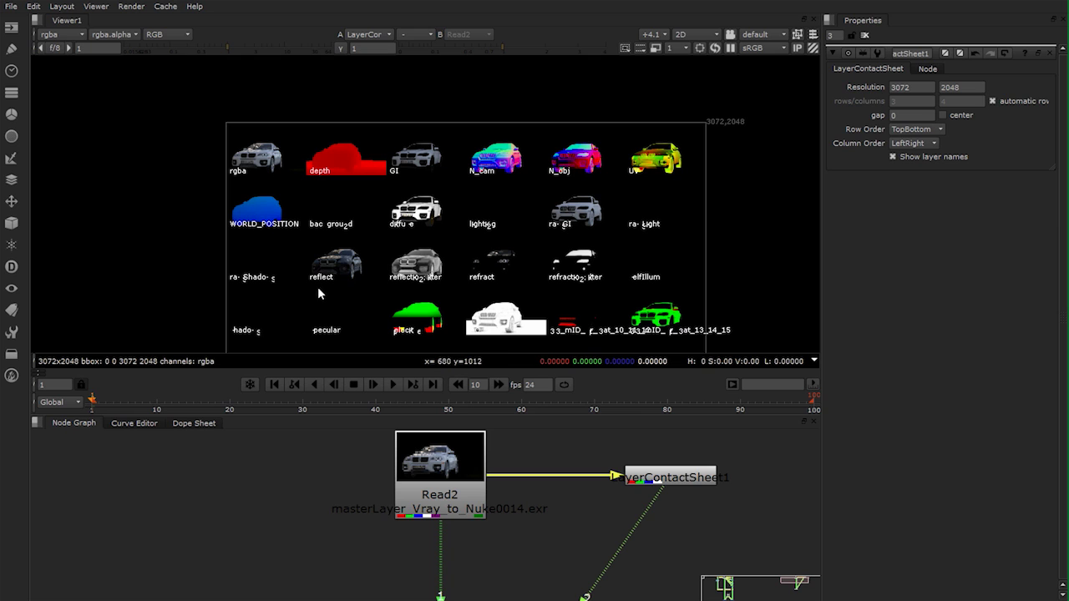
pyautogui.moveTo(326, 318); pyautogui.dragTo(354, 272, button='middle')
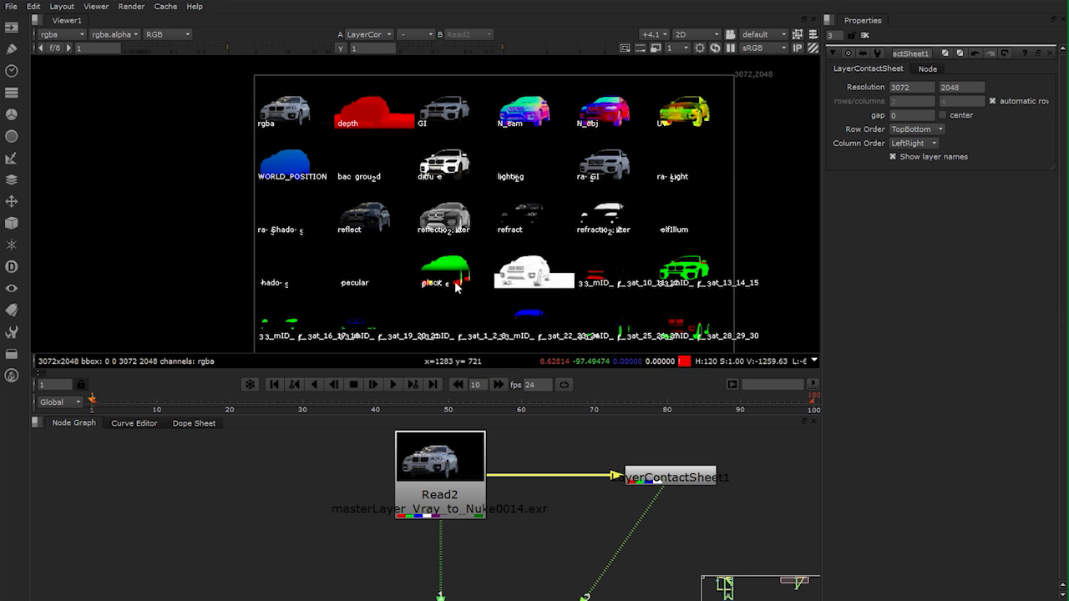
pyautogui.scroll(-2, 630, 238)
pyautogui.moveTo(621, 234); pyautogui.dragTo(603, 206, button='middle')
pyautogui.scroll(-1, 590, 219)
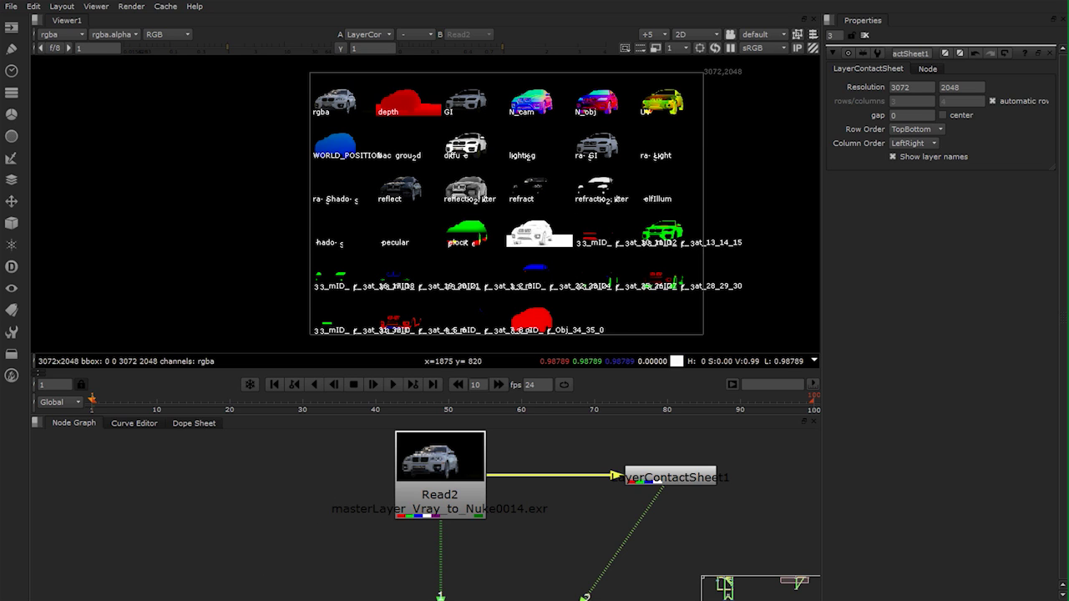
# Switch to Maya and back to the untitled Nuke script, and examine the white ambient occlusion pass of the car in the contact sheet.
pyautogui.moveTo(167, 595)
pyautogui.click(224, 585)
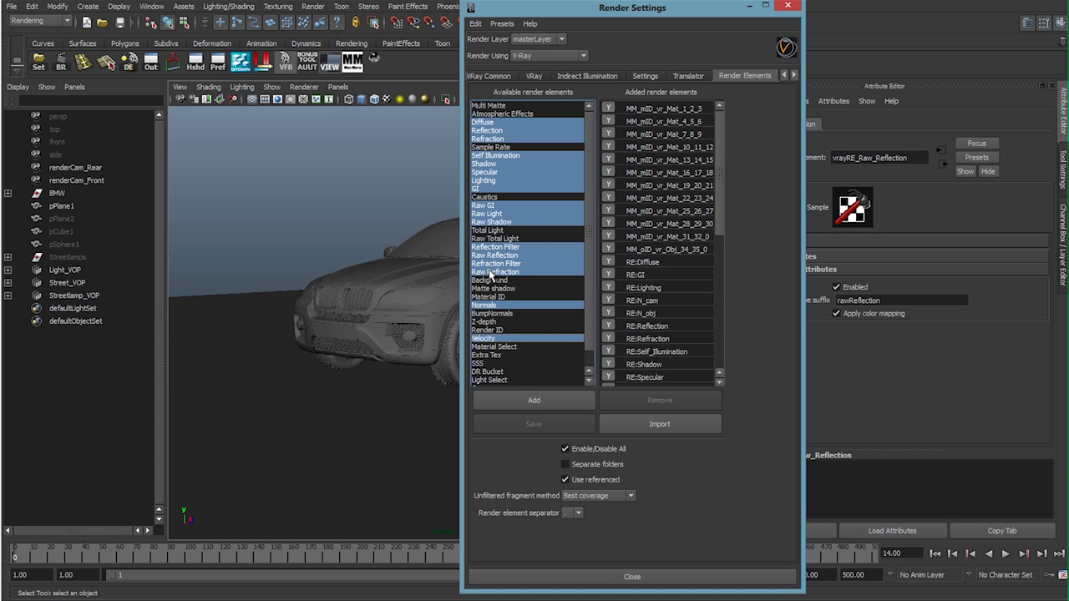
pyautogui.moveTo(451, 595)
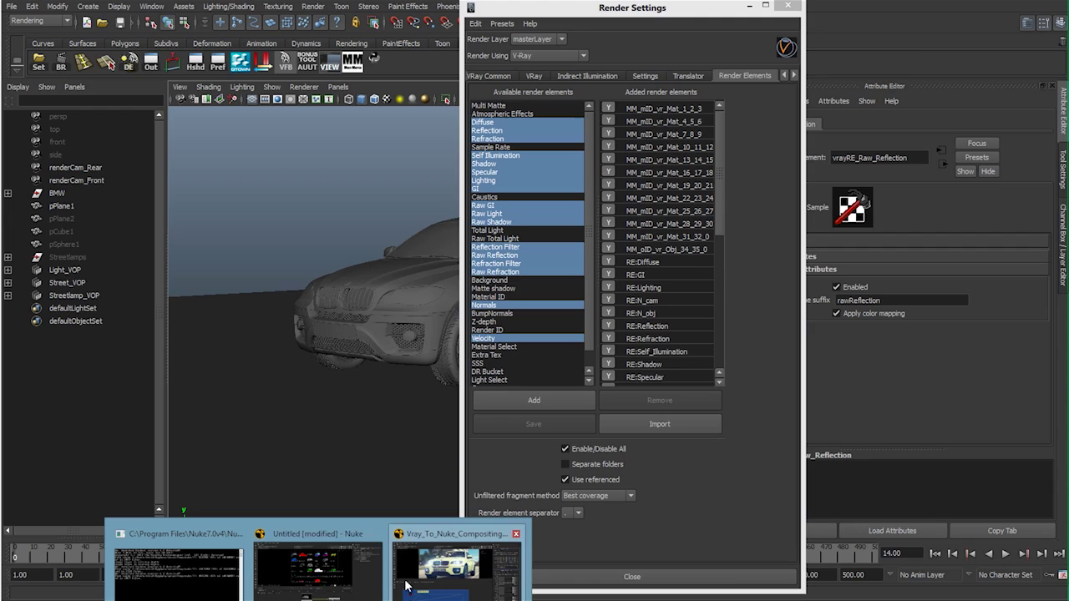
pyautogui.click(346, 575)
pyautogui.scroll(8, 474, 234)
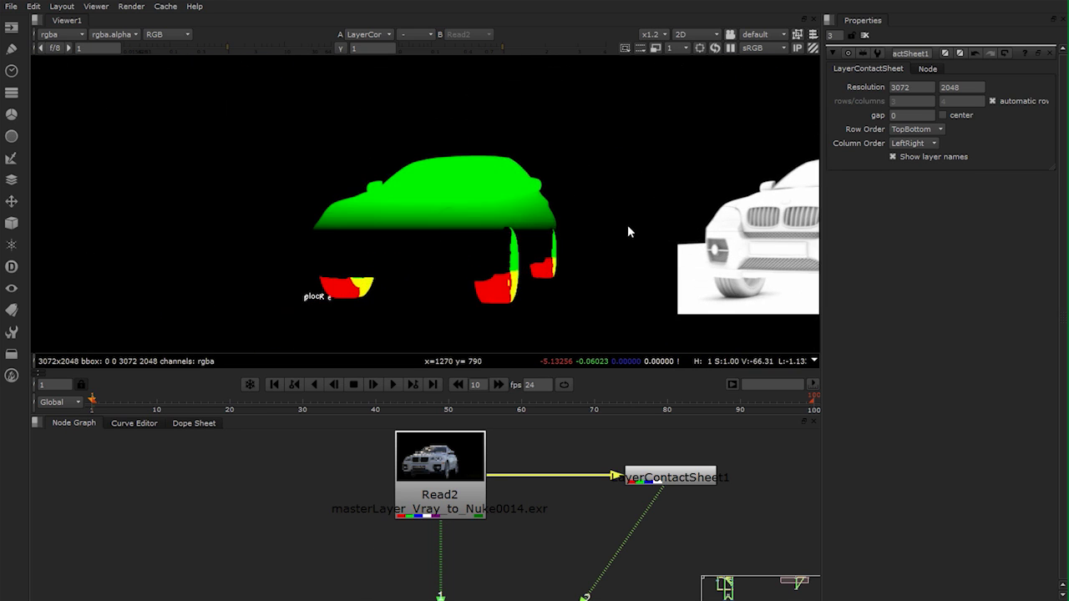
pyautogui.moveTo(655, 228); pyautogui.dragTo(380, 228, button='middle')
pyautogui.scroll(2, 455, 230)
pyautogui.moveTo(585, 229); pyautogui.dragTo(449, 218, button='middle')
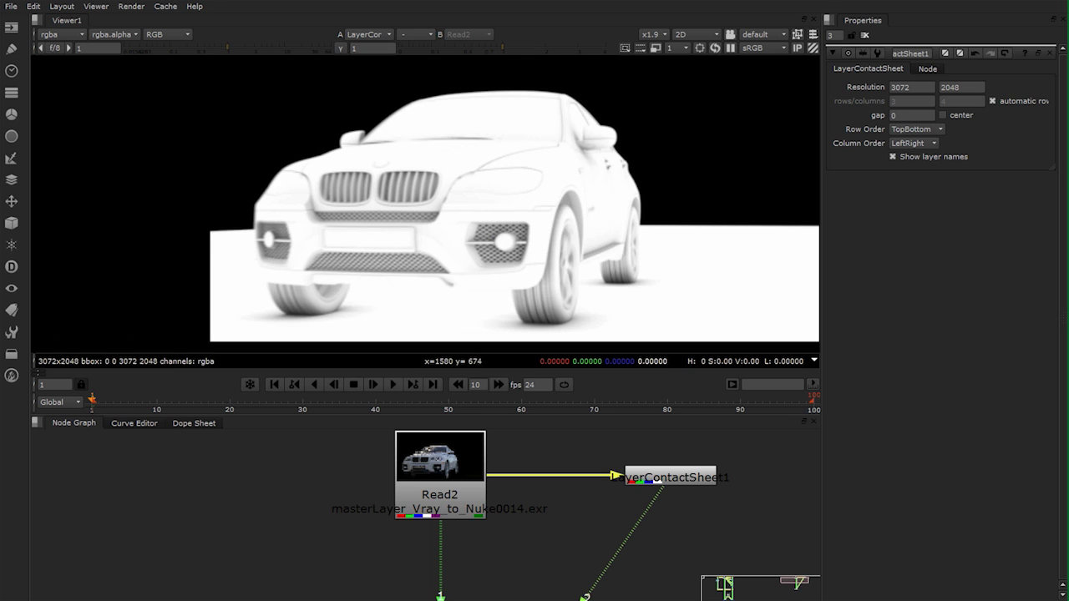
# Switch to Maya, close the render settings and clear the selection.
pyautogui.click(241, 584)
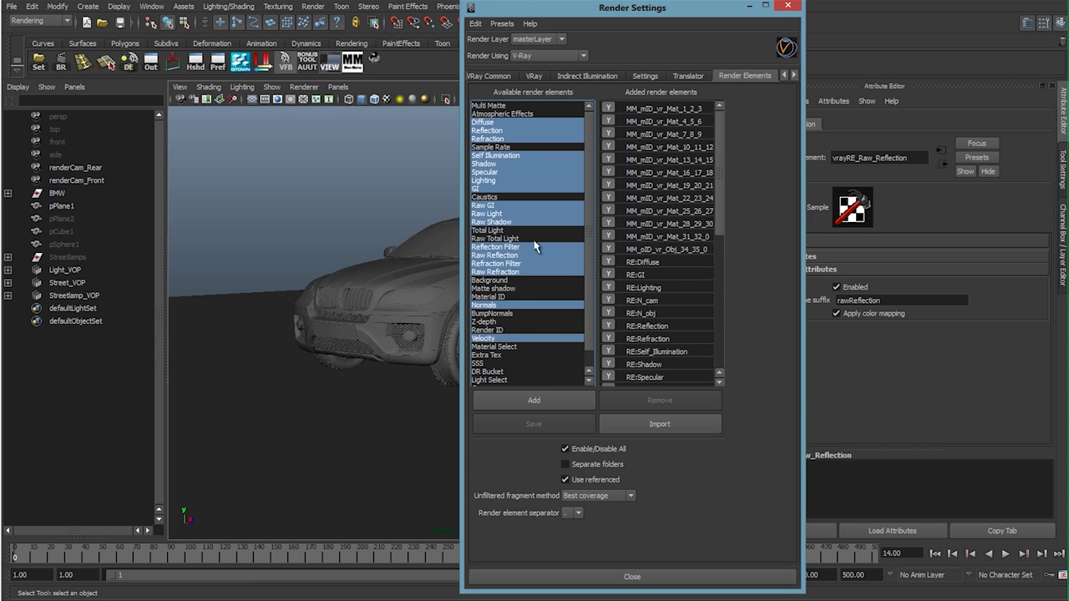
pyautogui.click(787, 5)
pyautogui.click(501, 186)
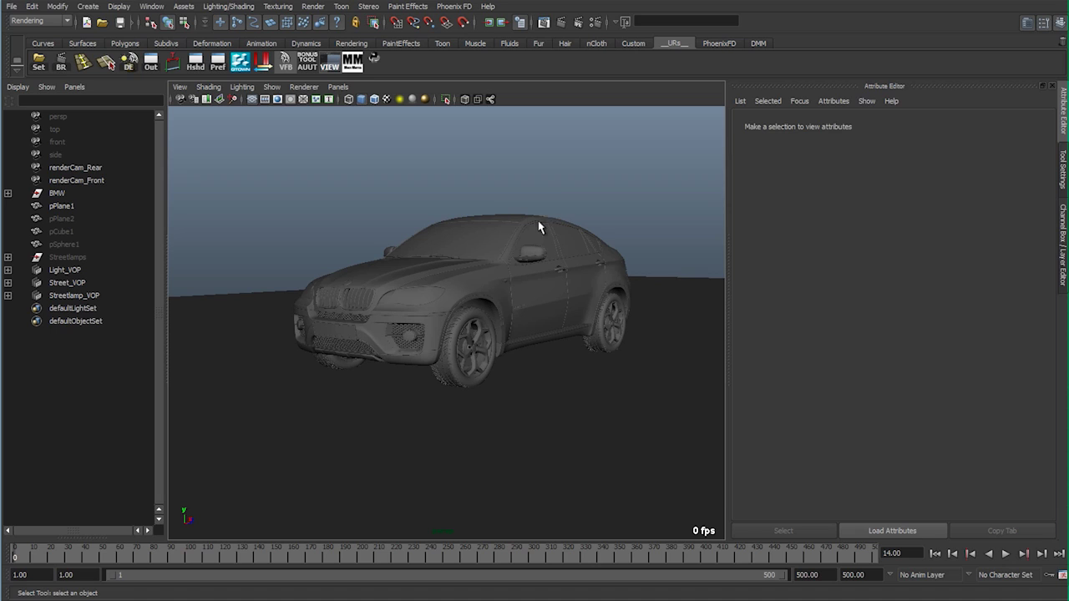
pyautogui.moveTo(615, 182)
pyautogui.mouseDown()
pyautogui.moveTo(574, 177)
pyautogui.moveTo(603, 178)
pyautogui.mouseUp()
# Search the Hypershade for "dirt" and create a VRay Dirt texture node in the work area.
pyautogui.click(197, 67)
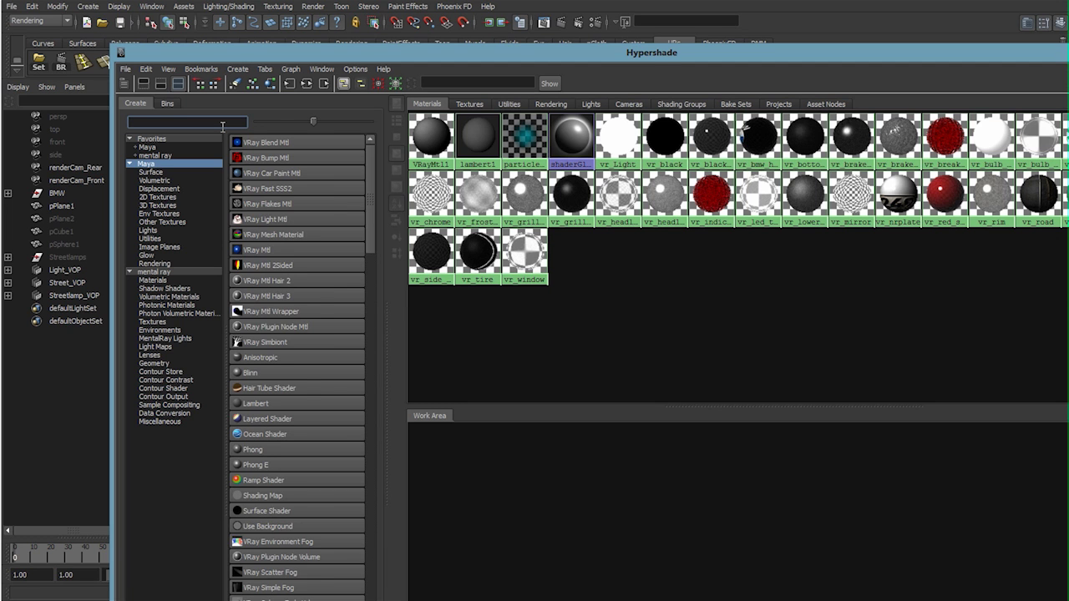
pyautogui.click(223, 122)
pyautogui.write('dirt')
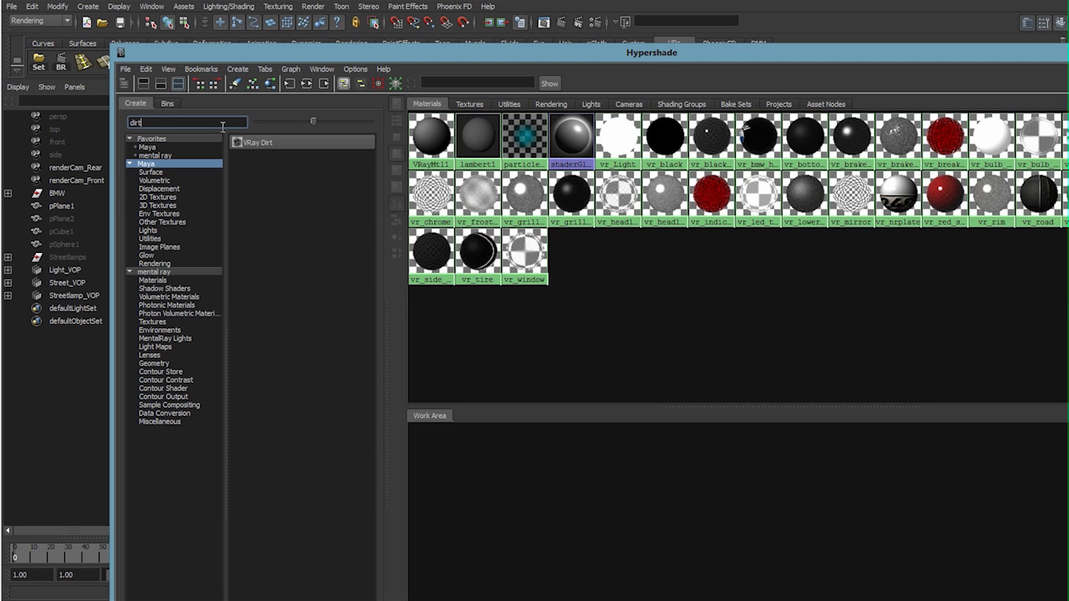
pyautogui.click(279, 143)
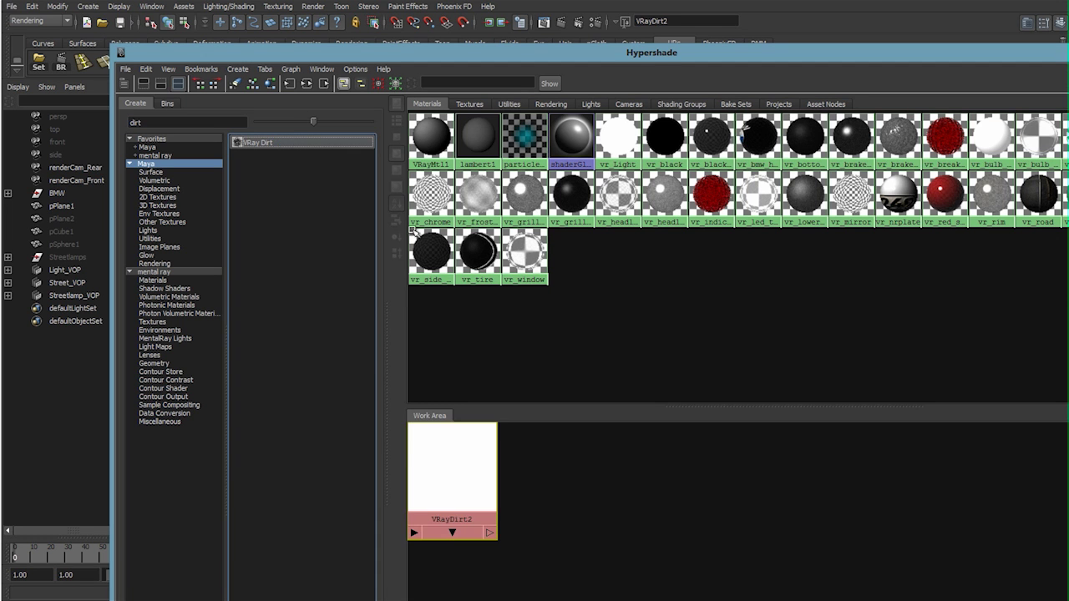
pyautogui.moveTo(455, 488); pyautogui.dragTo(538, 487)
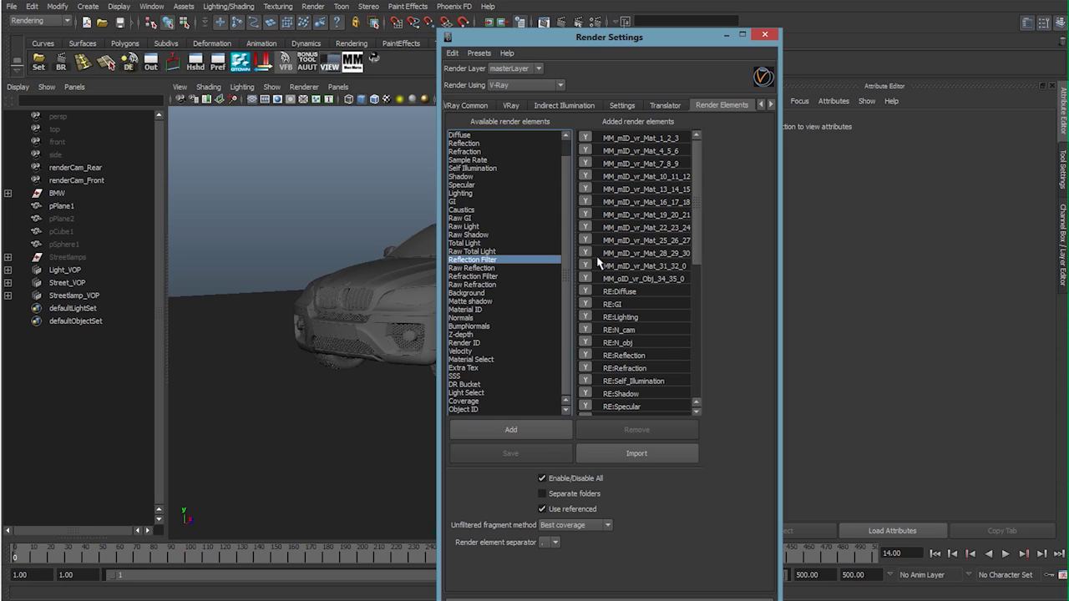
# Add an Extra Tex render element and move the render settings window clear of the Attribute Editor.
pyautogui.doubleClick(468, 368)
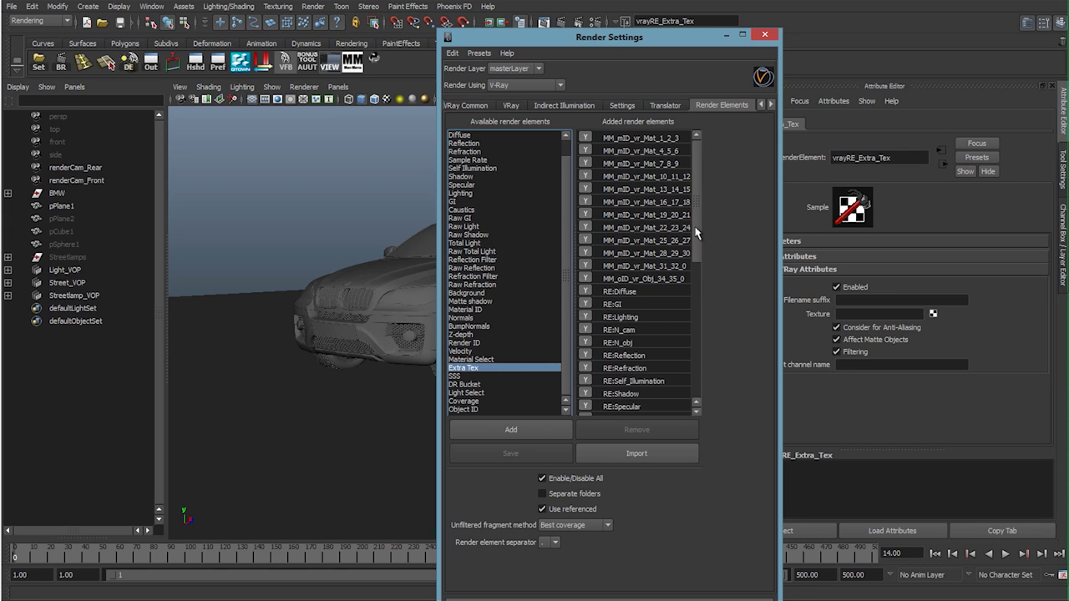
pyautogui.moveTo(696, 228); pyautogui.dragTo(695, 392)
pyautogui.moveTo(651, 44); pyautogui.dragTo(486, 30)
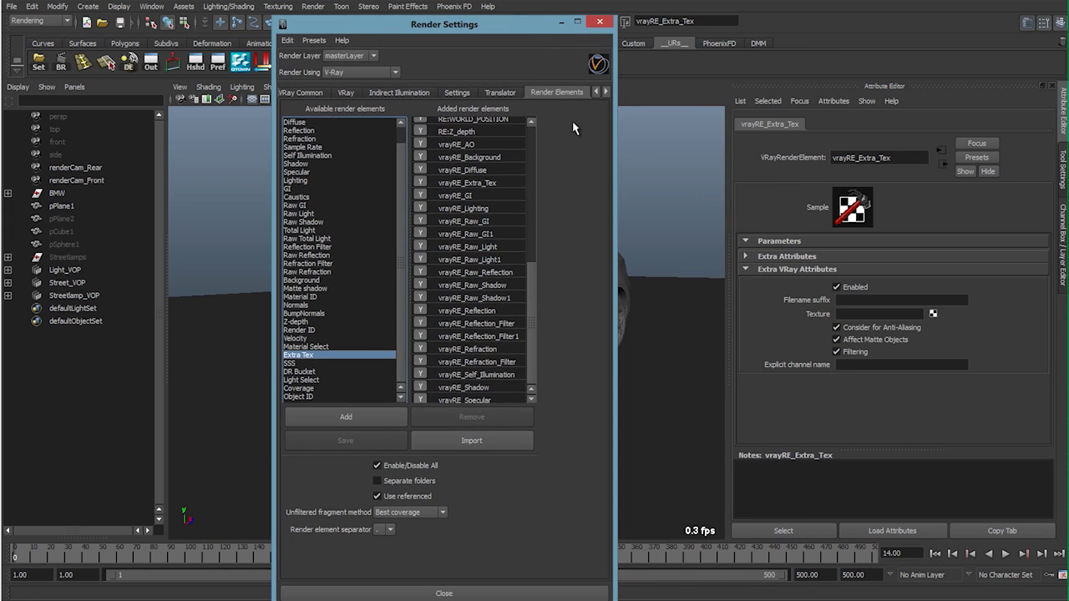
# Assign a new VRay Dirt texture to the Extra Tex element's Texture and return to the element's filename suffix.
pyautogui.click(934, 313)
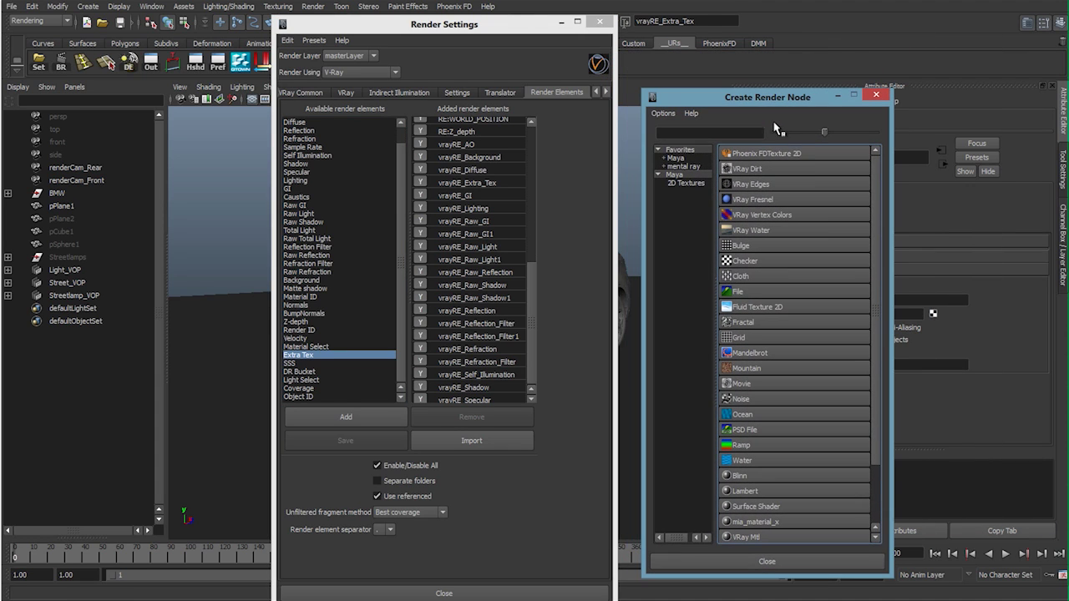
pyautogui.click(748, 169)
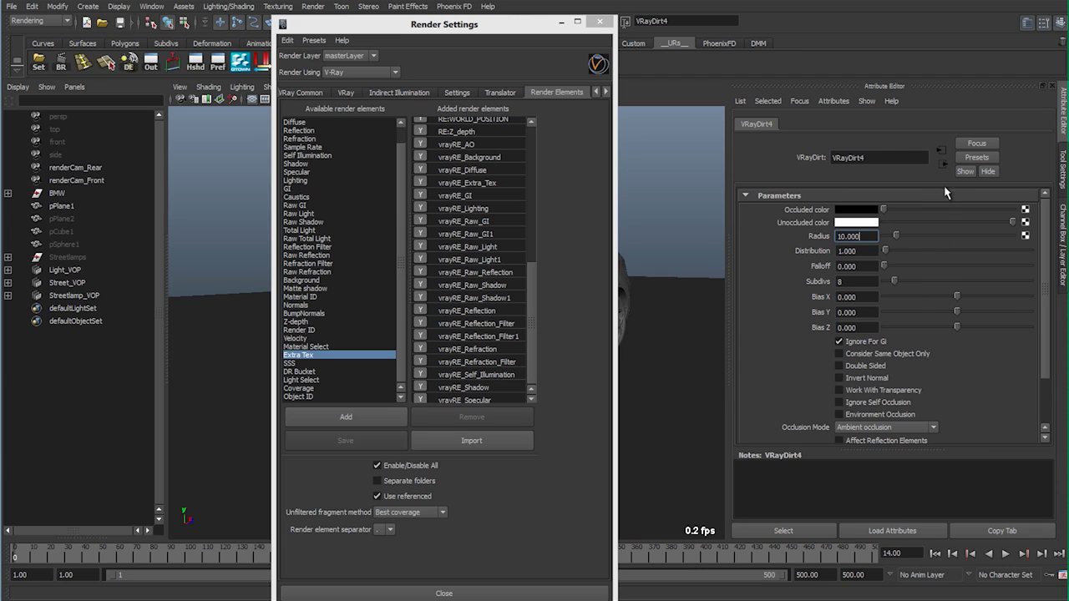
pyautogui.click(944, 164)
pyautogui.click(865, 307)
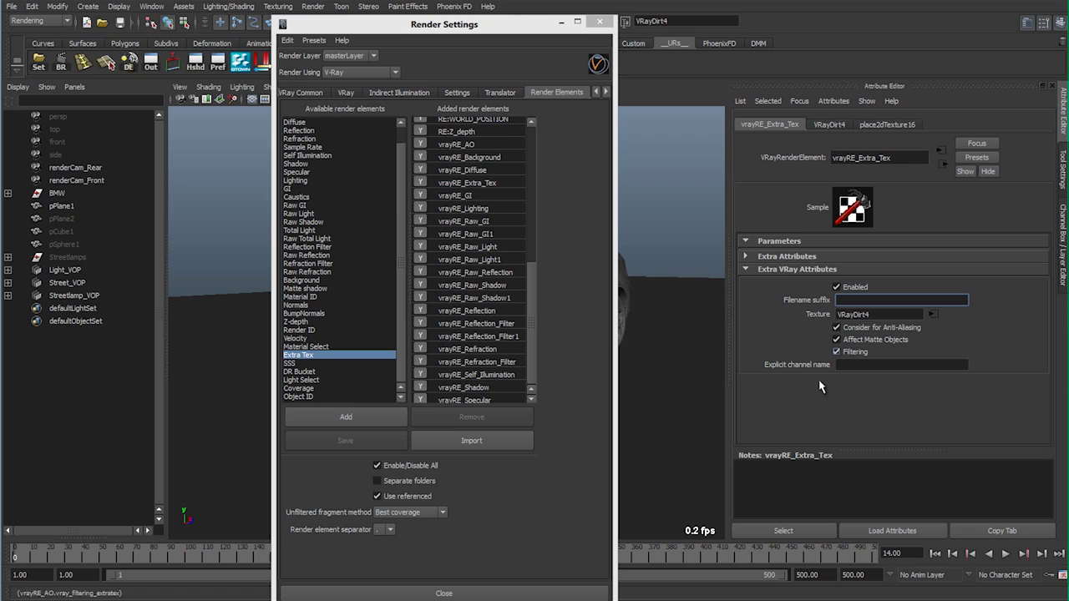
# Look at the existing vrayRE_AO element's attributes and switch to the untitled Nuke script.
pyautogui.click(466, 145)
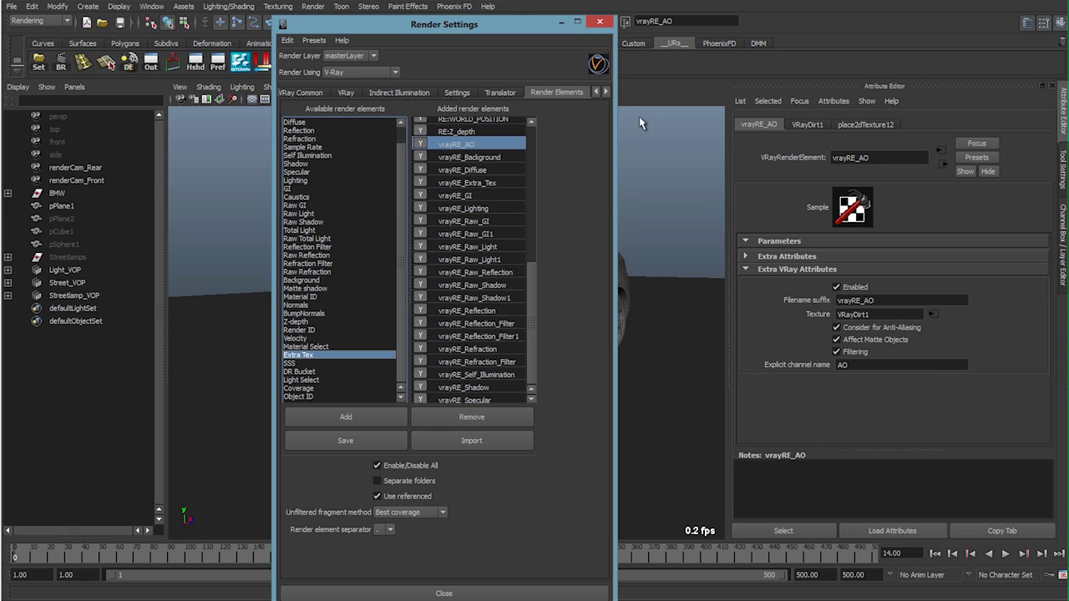
pyautogui.click(317, 600)
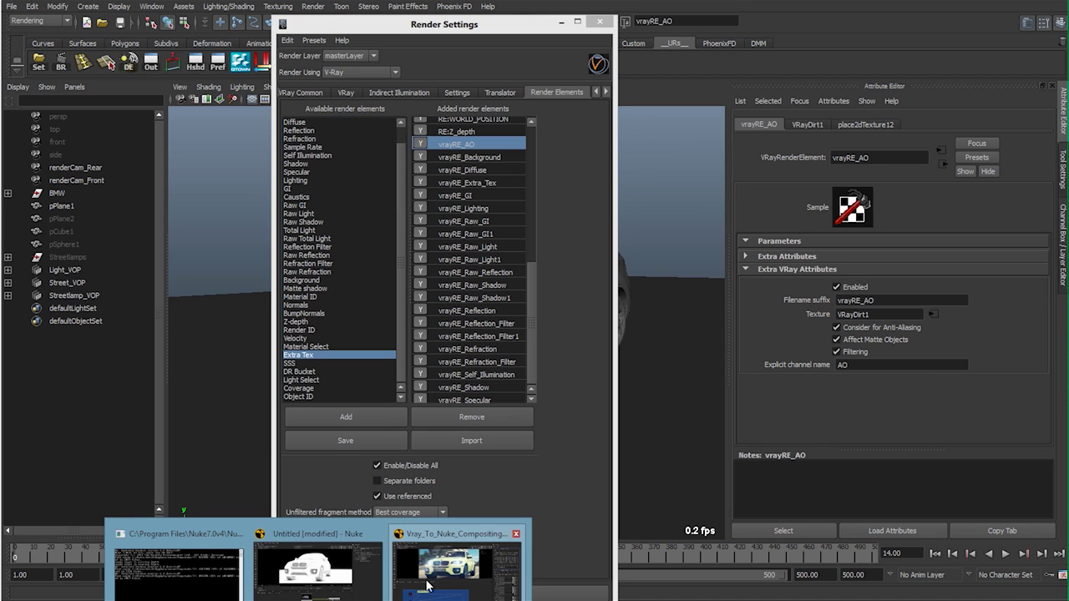
pyautogui.click(318, 575)
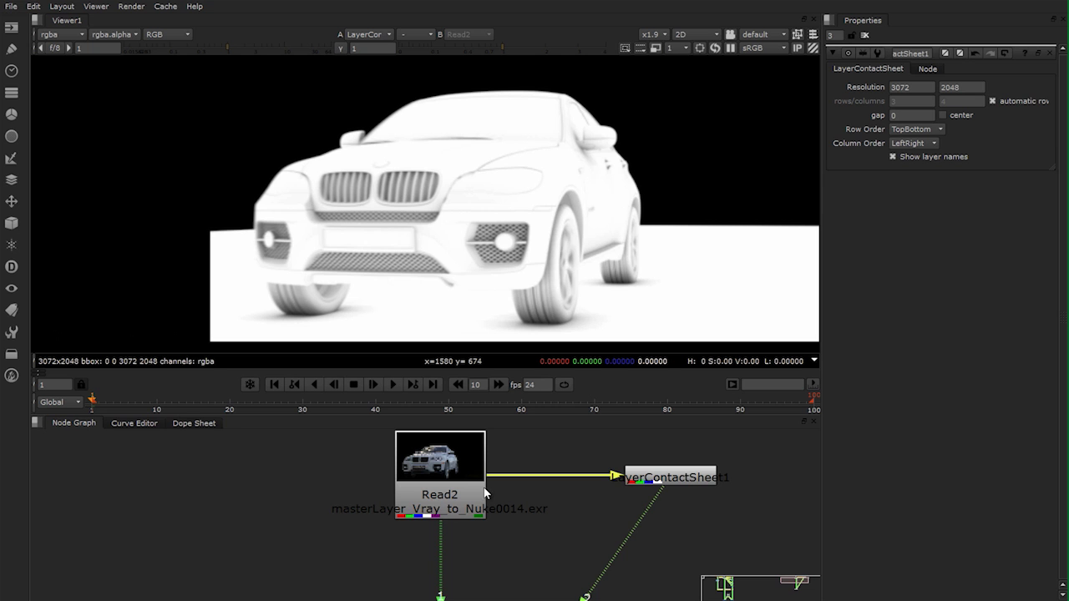
# Show the Read2 car render in the viewer, framed to fit.
pyautogui.click(436, 477)
pyautogui.press('1')
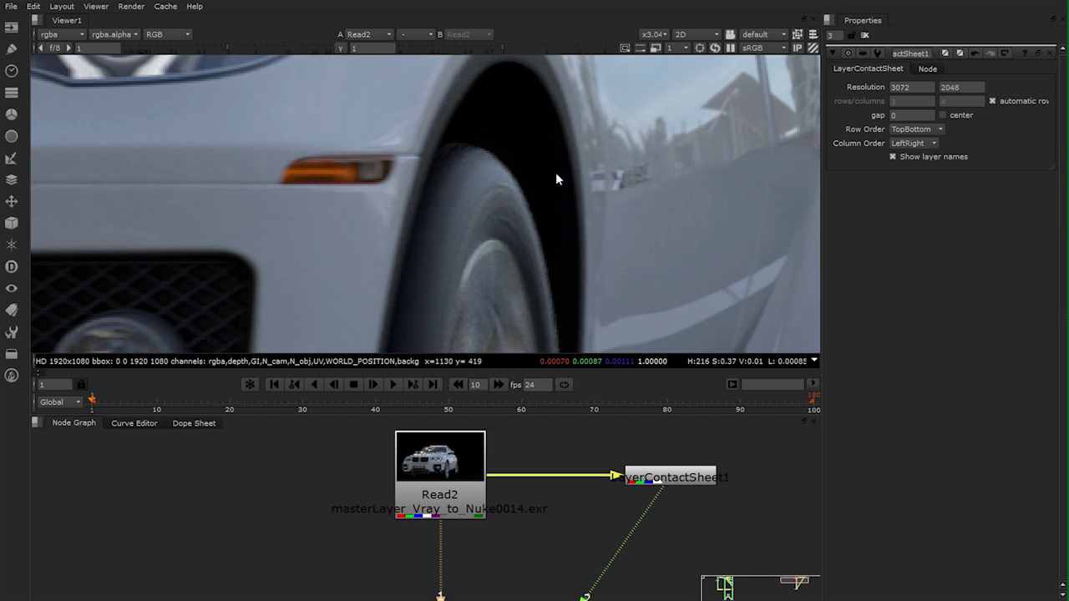
pyautogui.press('f')
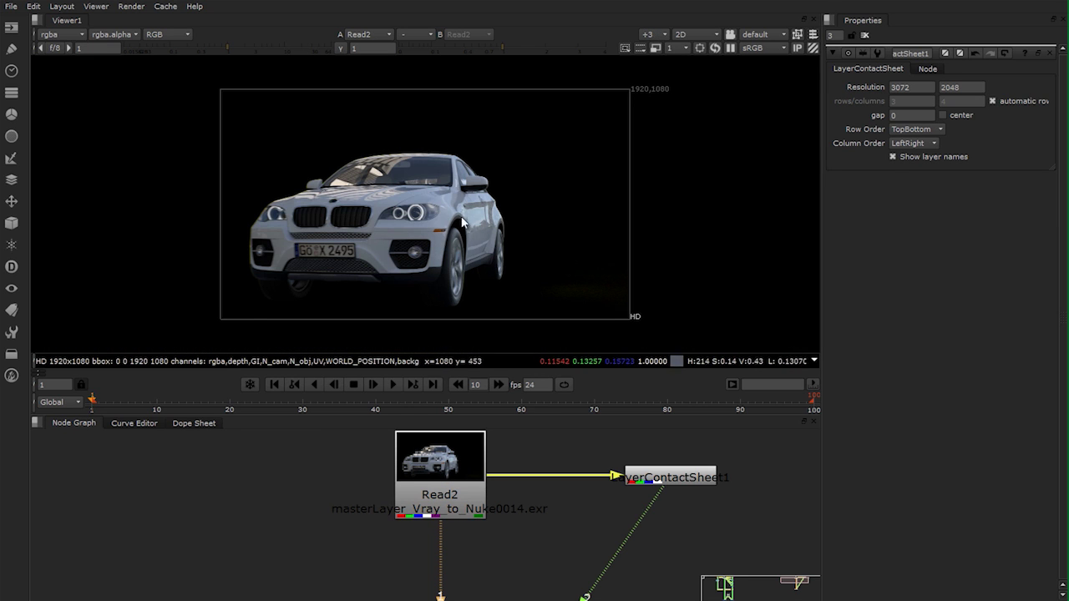